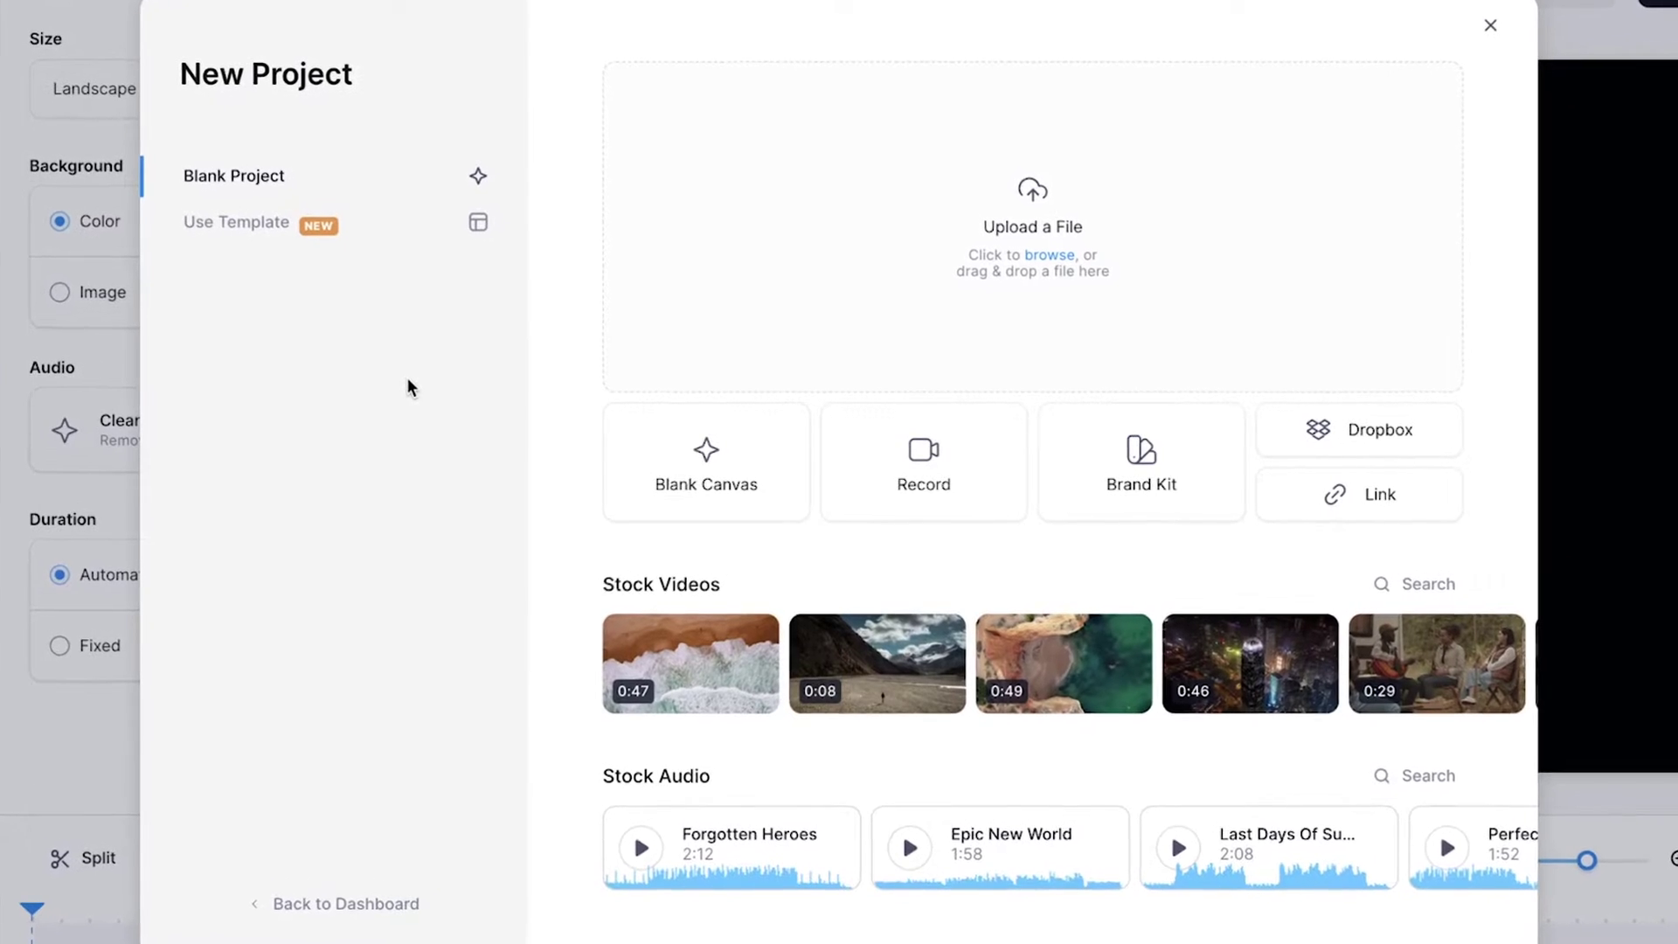
Step: Upload IMG_1001.mov from the file dialog as the new project's clip
{"action": "left_click", "coordinate": [781, 207]}
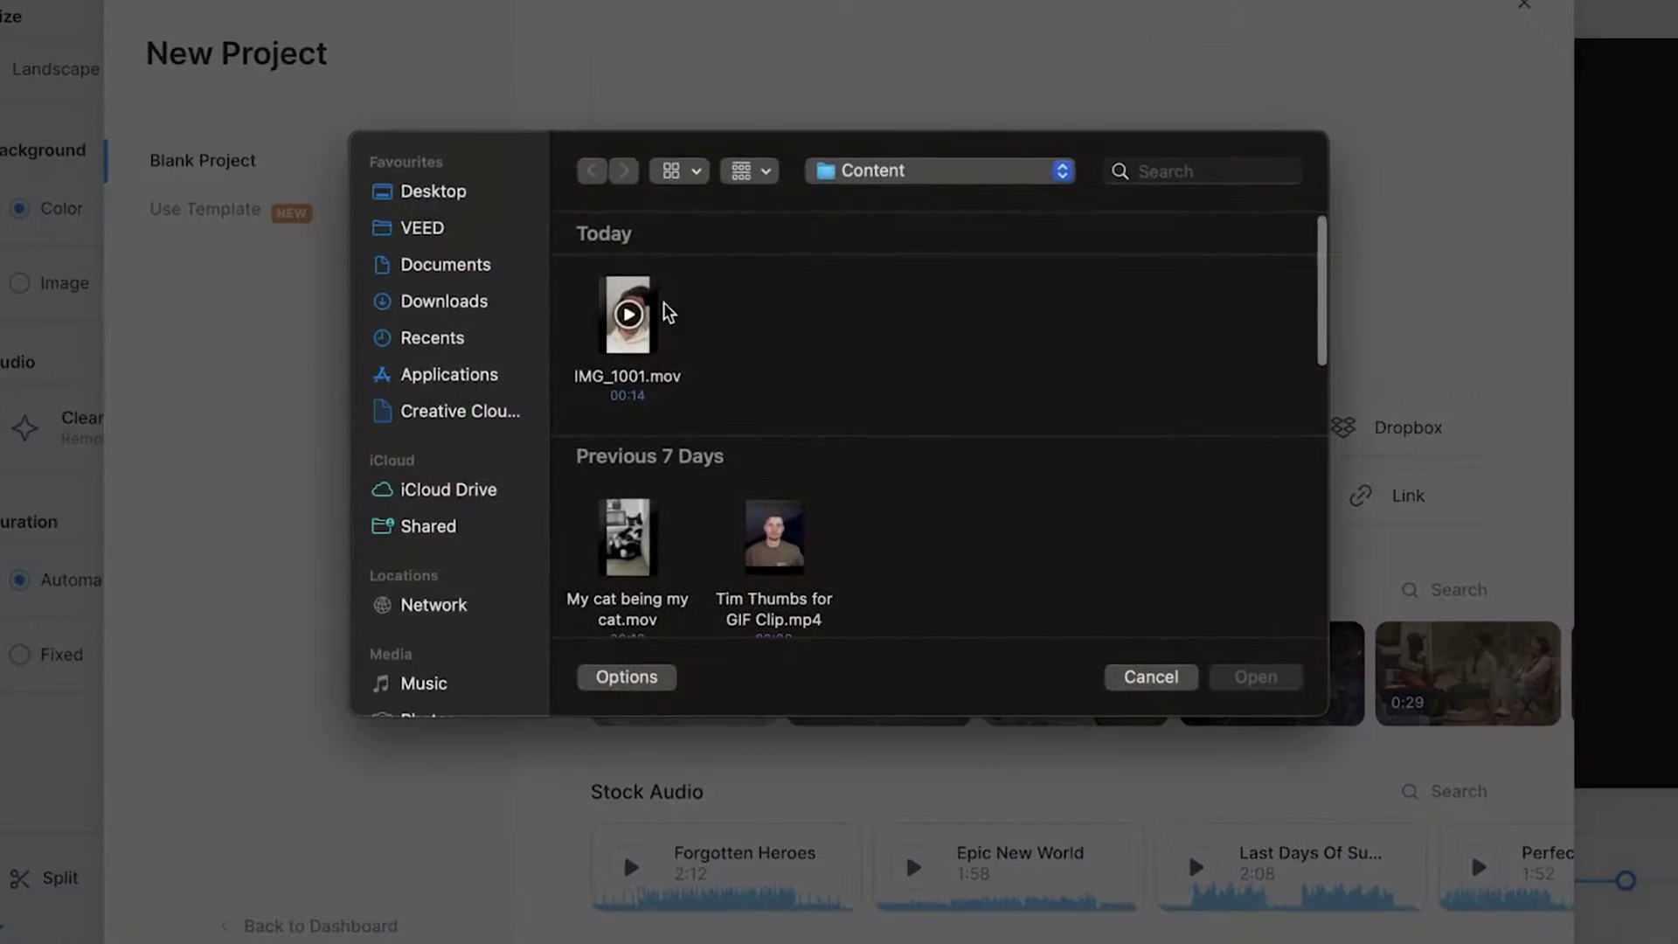
{"action": "left_click", "coordinate": [647, 390]}
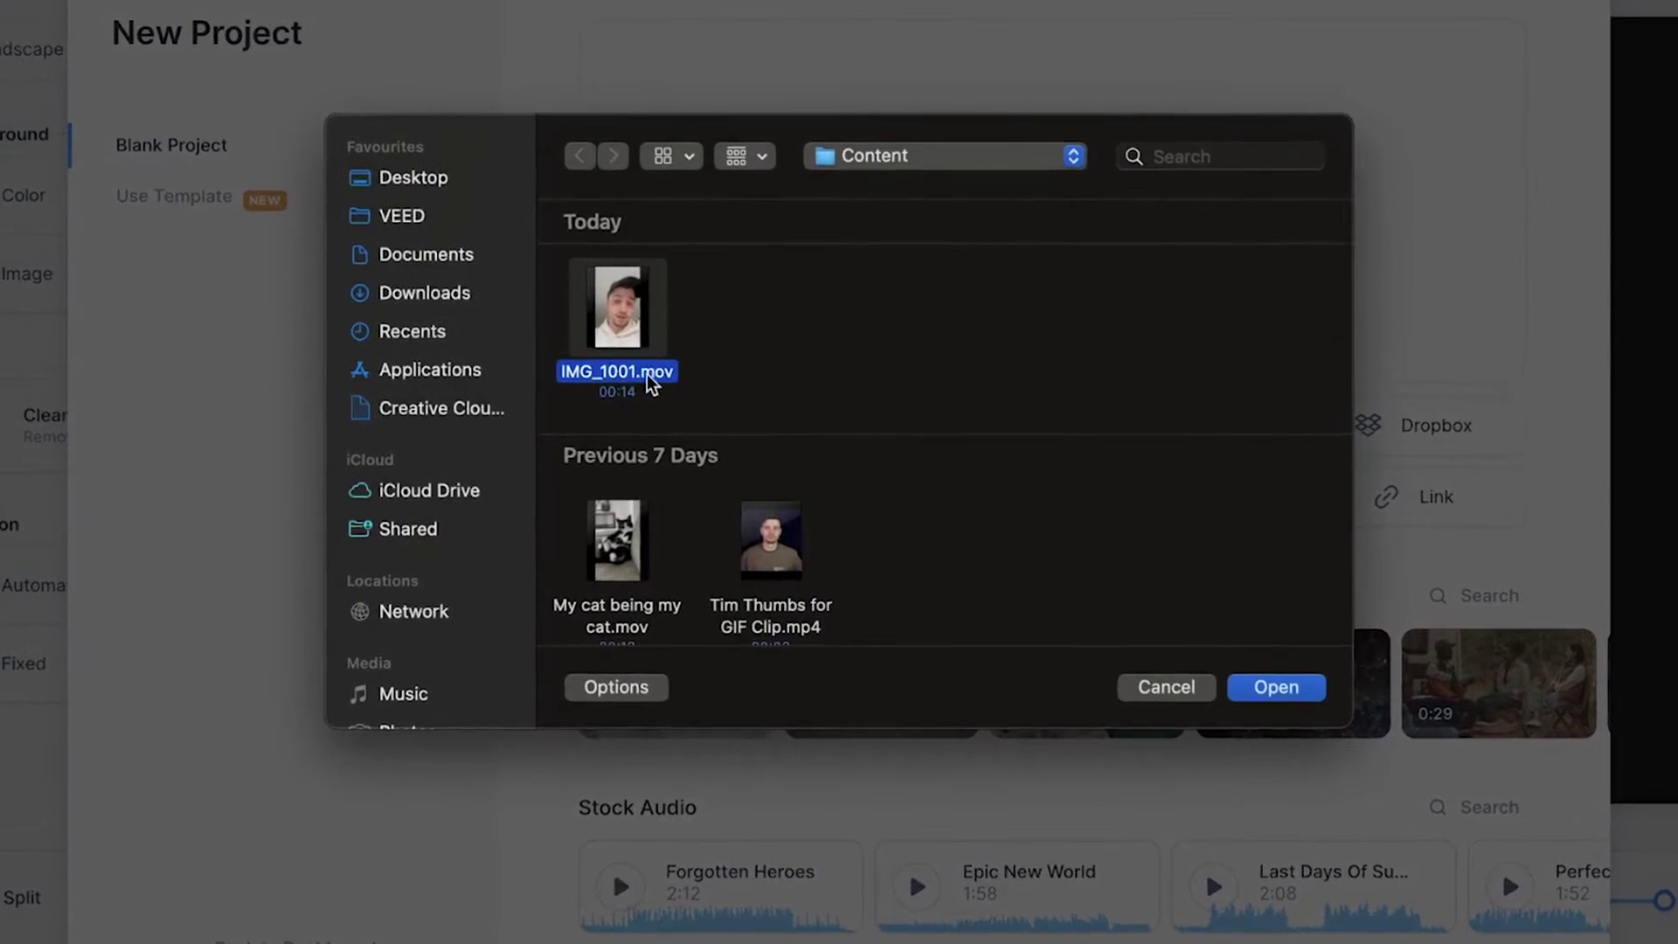
{"action": "left_click", "coordinate": [1270, 684]}
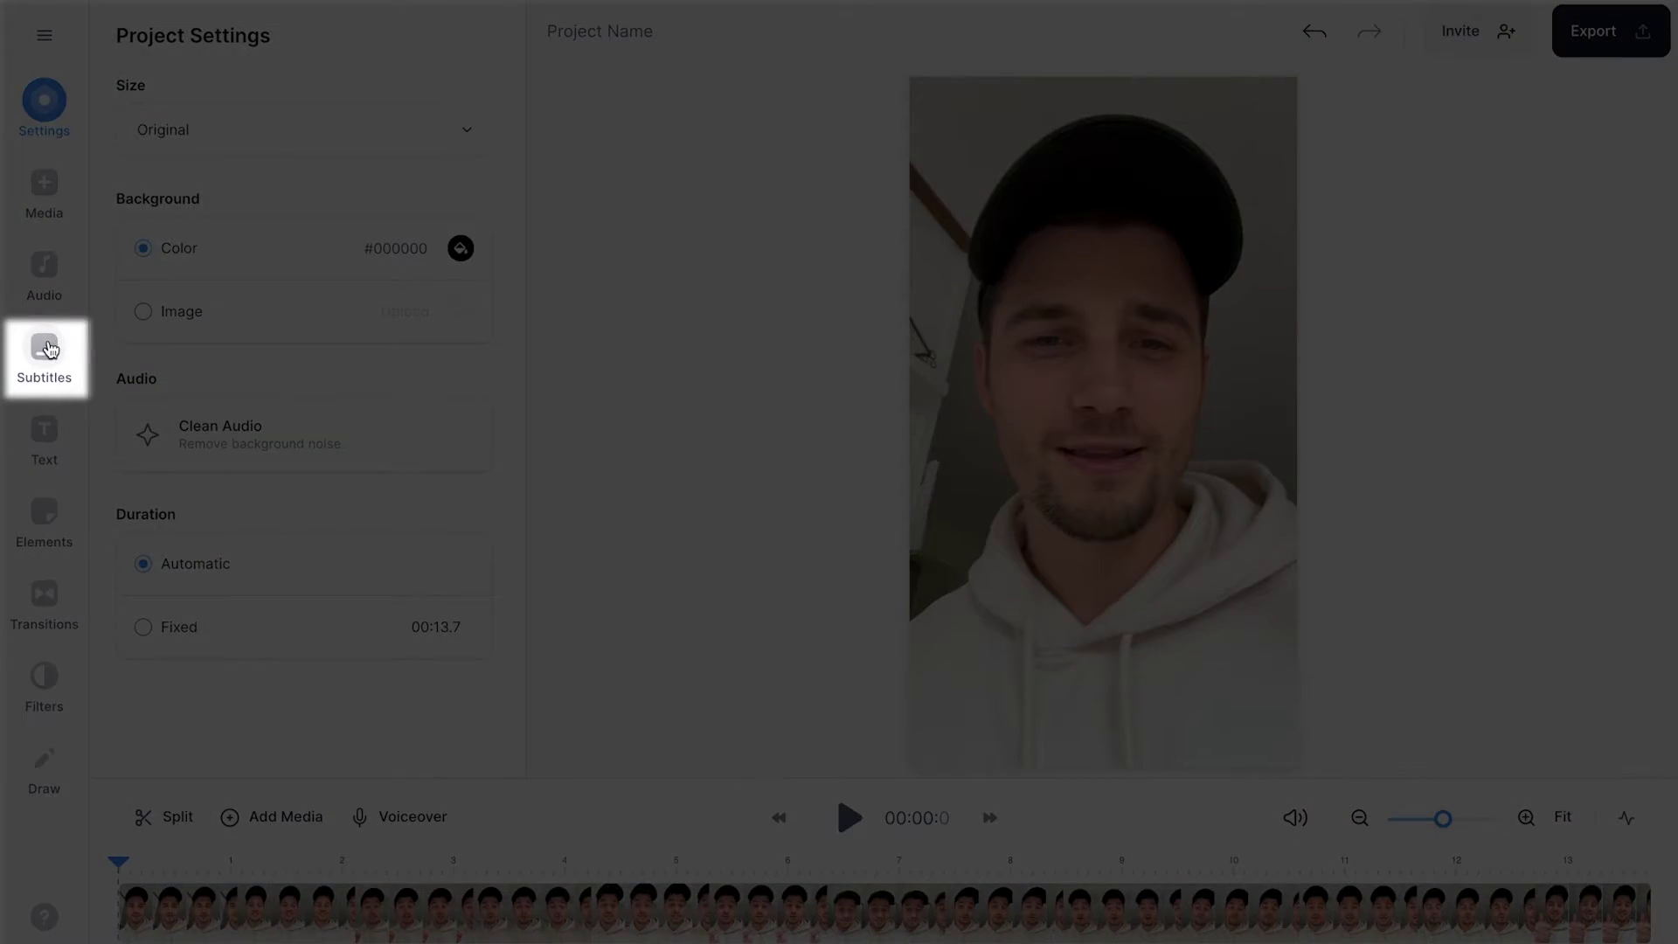
Step: Run Auto Subtitle with English as the spoken language to create seven timed captions
{"action": "left_click", "coordinate": [50, 350]}
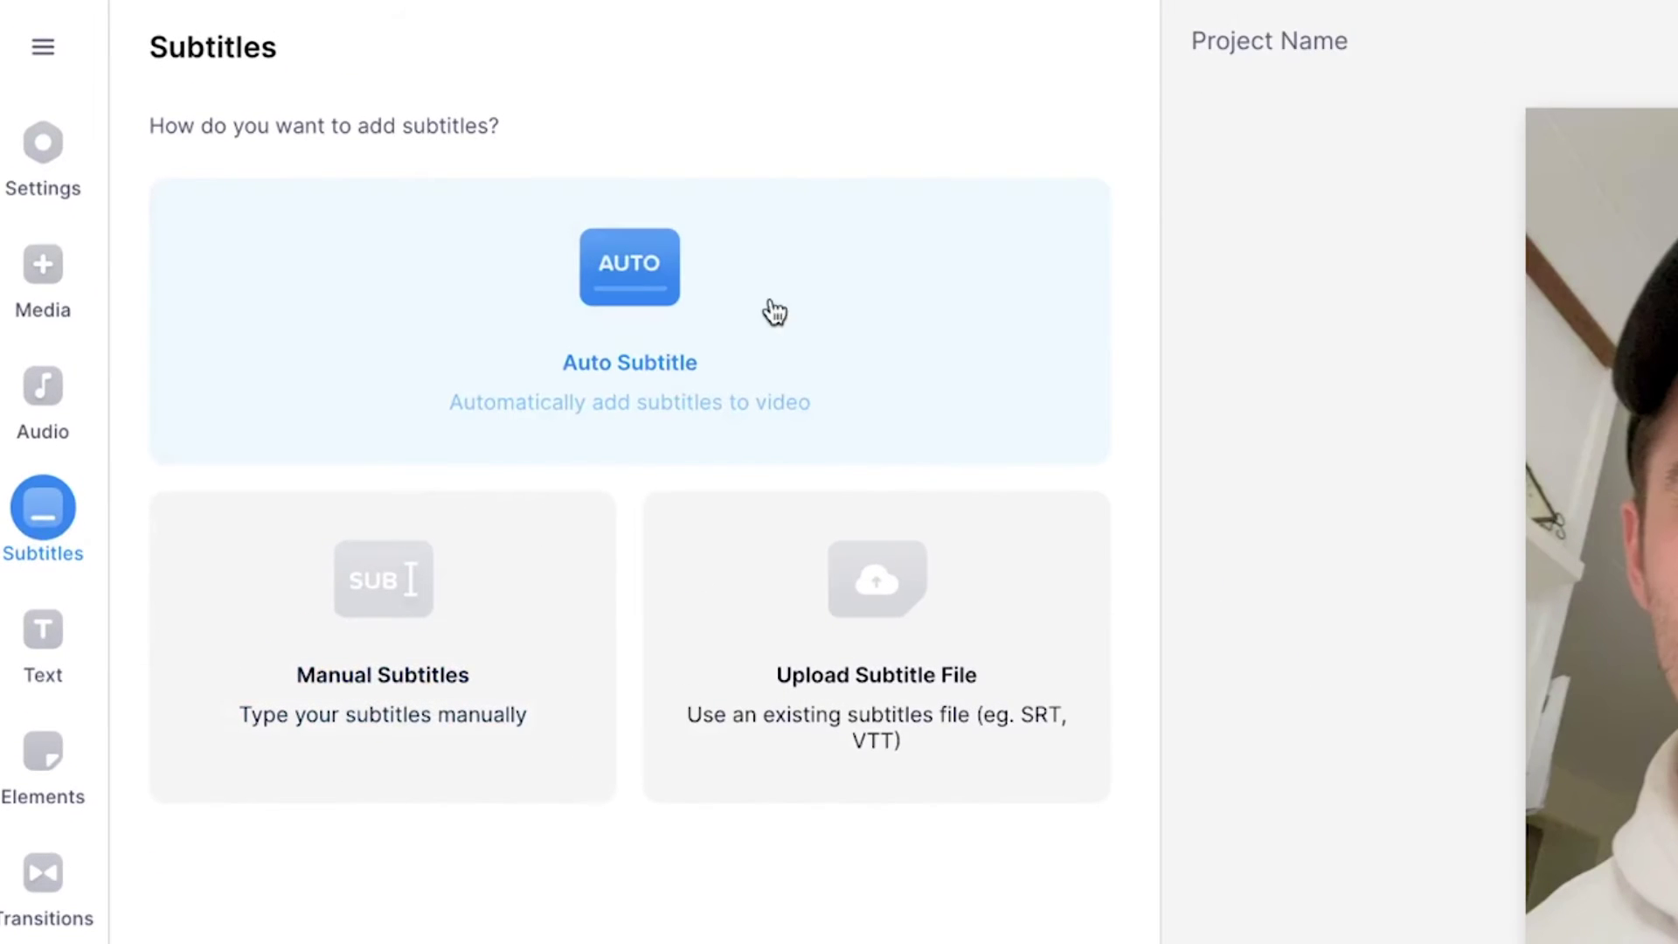
{"action": "left_click", "coordinate": [814, 325]}
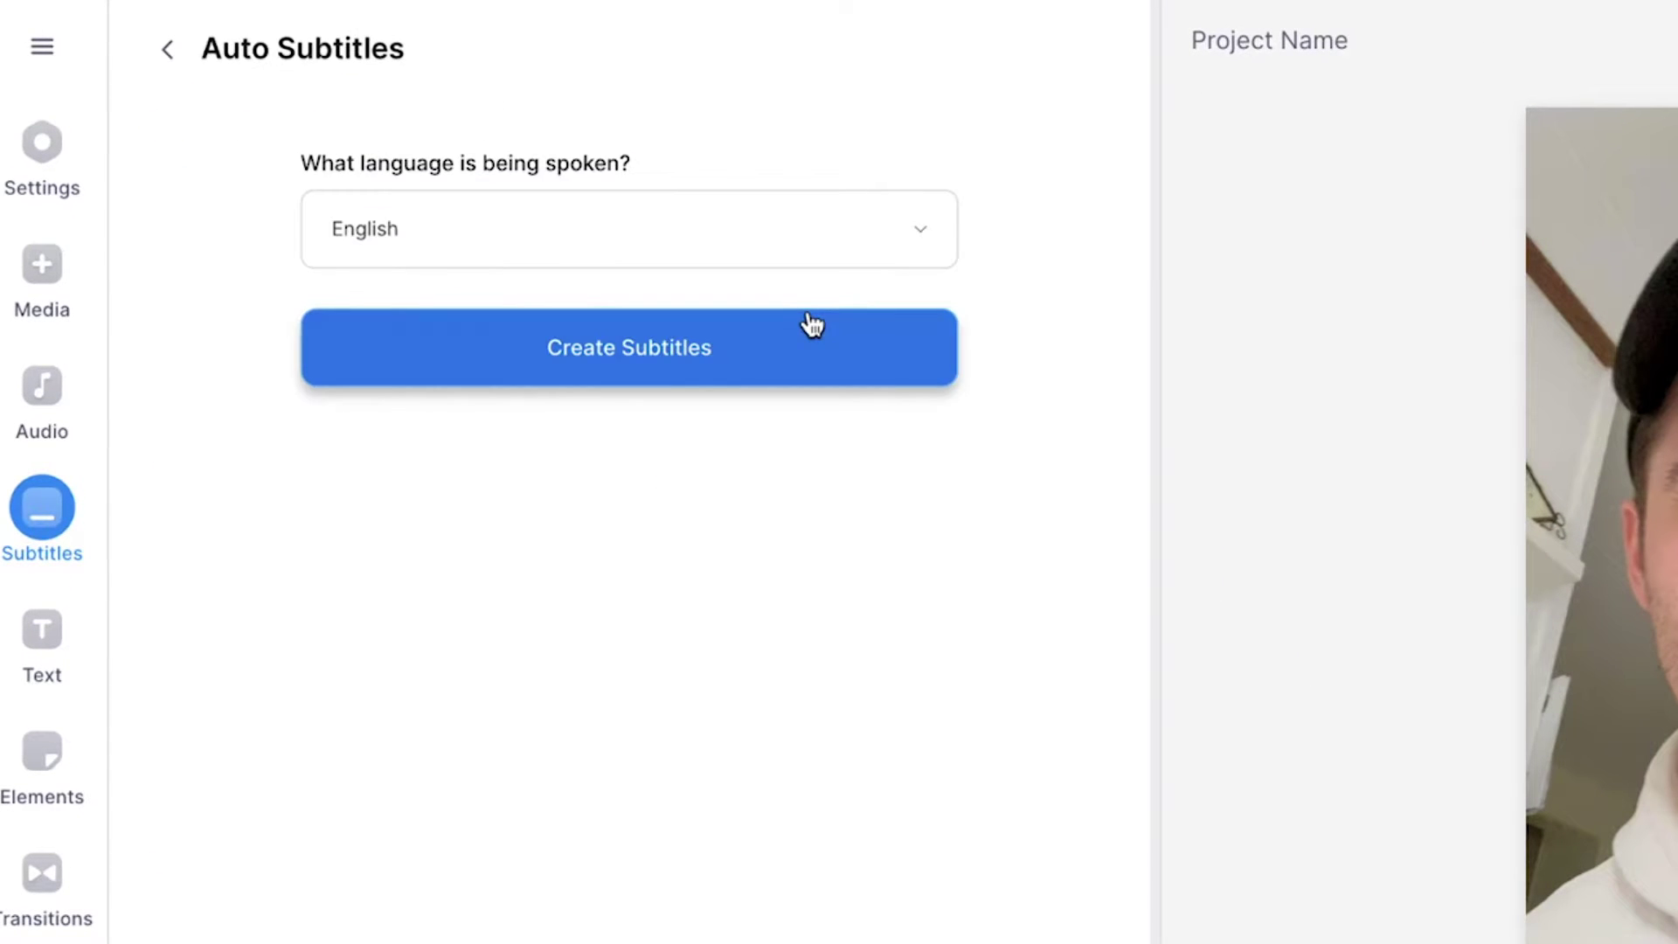
{"action": "left_click", "coordinate": [723, 247]}
{"action": "scroll", "coordinate": [673, 498], "scroll_direction": "down", "scroll_amount": 5}
{"action": "scroll", "coordinate": [673, 498], "scroll_direction": "down", "scroll_amount": 2}
{"action": "scroll", "coordinate": [673, 498], "scroll_direction": "up", "scroll_amount": 2}
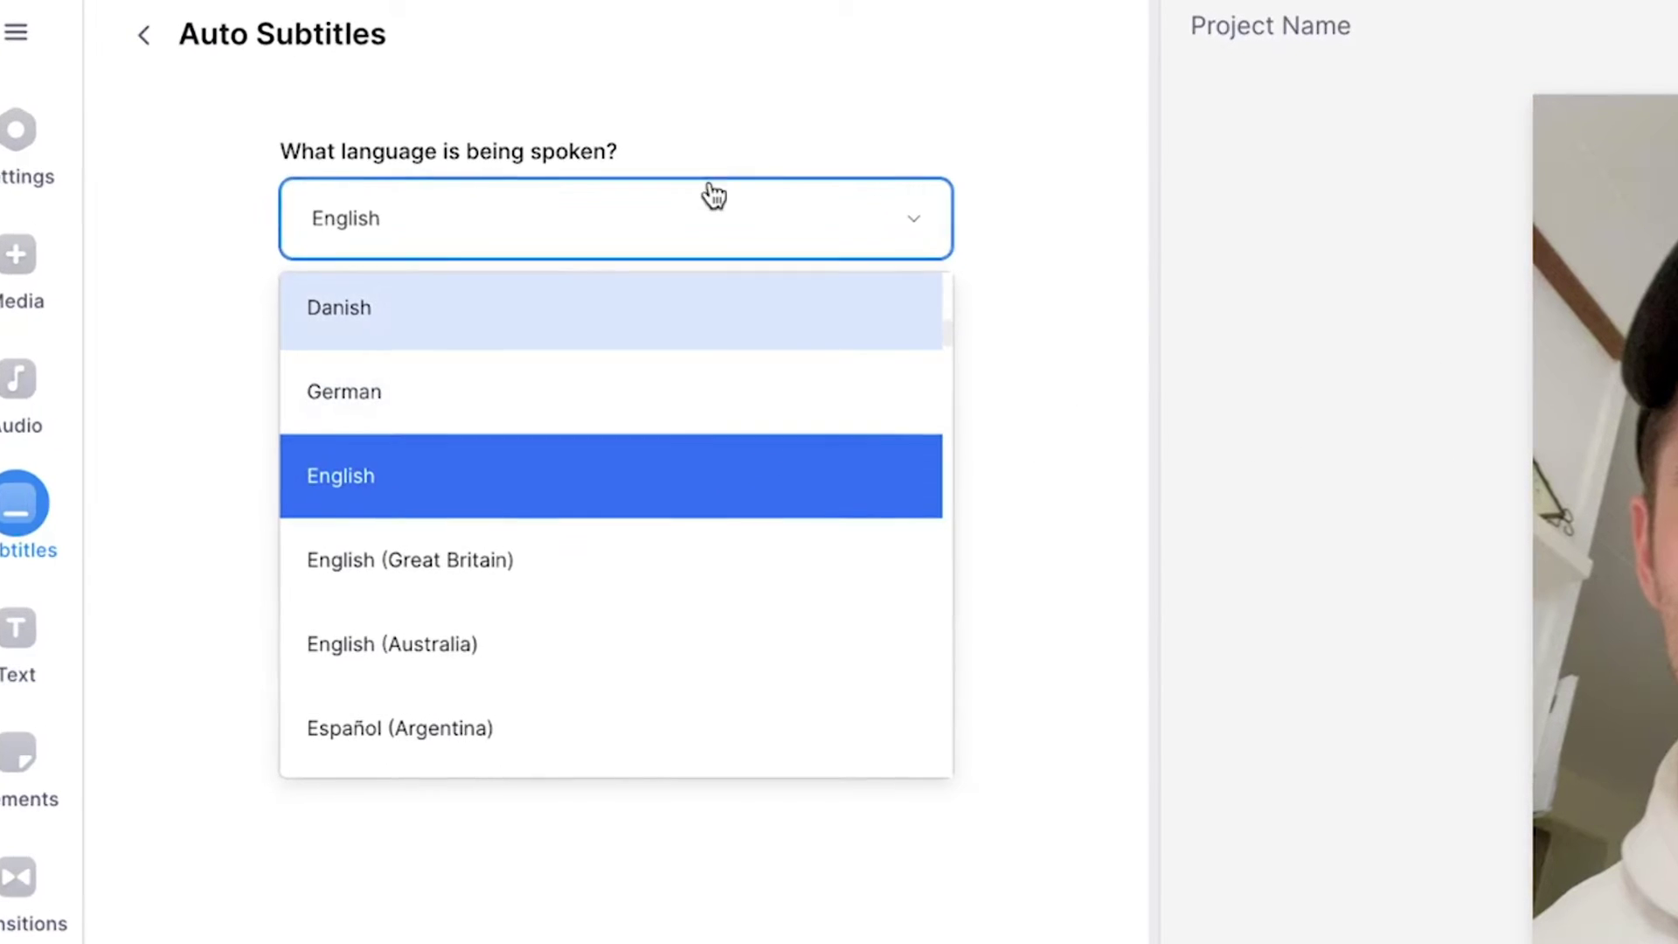
{"action": "left_click", "coordinate": [713, 230]}
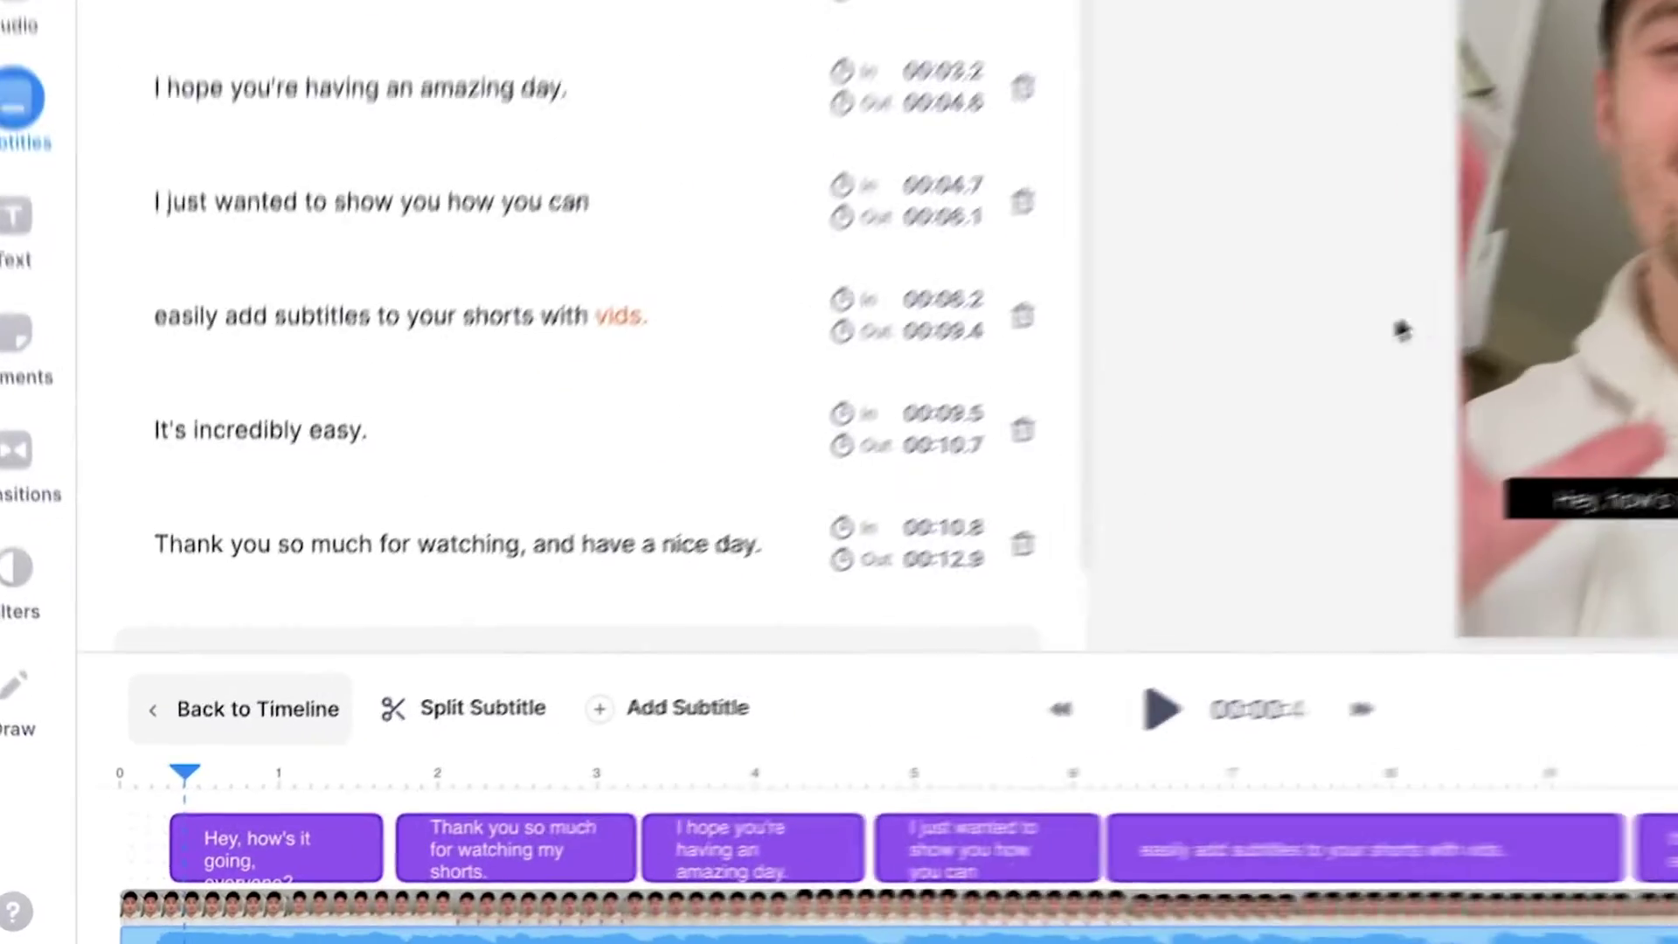
Step: Correct captions to 'my Short' and 'Shorts with VEED', splitting the last line after 'watching,'
{"action": "key", "text": "space"}
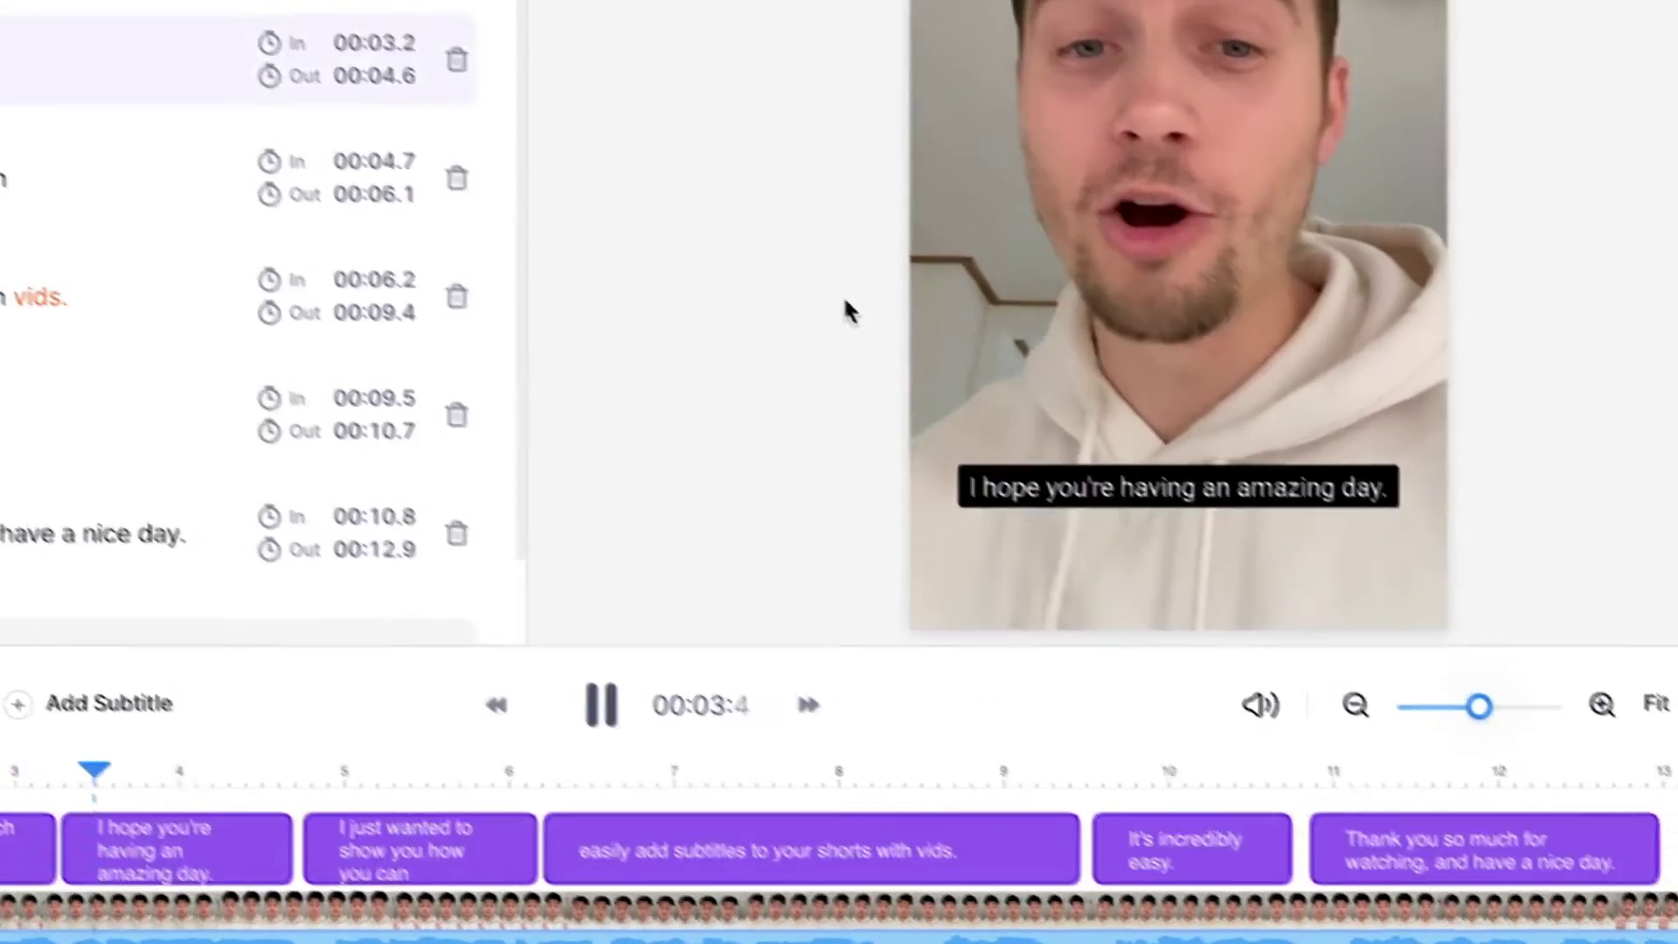
{"action": "mouse_move", "coordinate": [356, 416]}
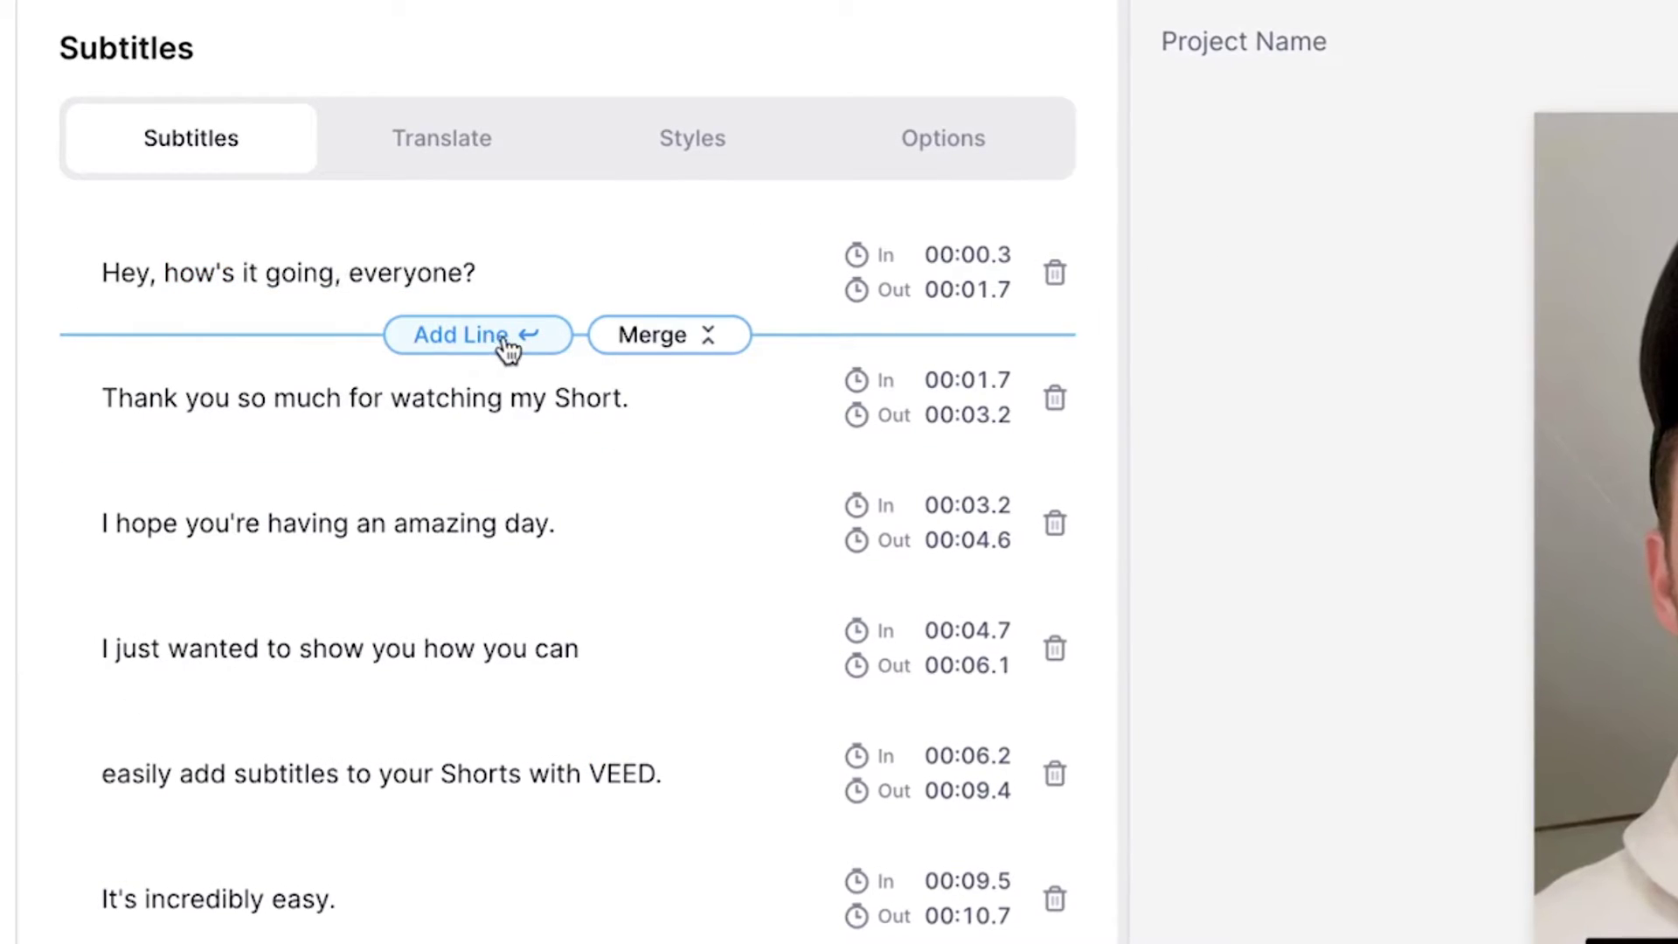
{"action": "left_click", "coordinate": [710, 348]}
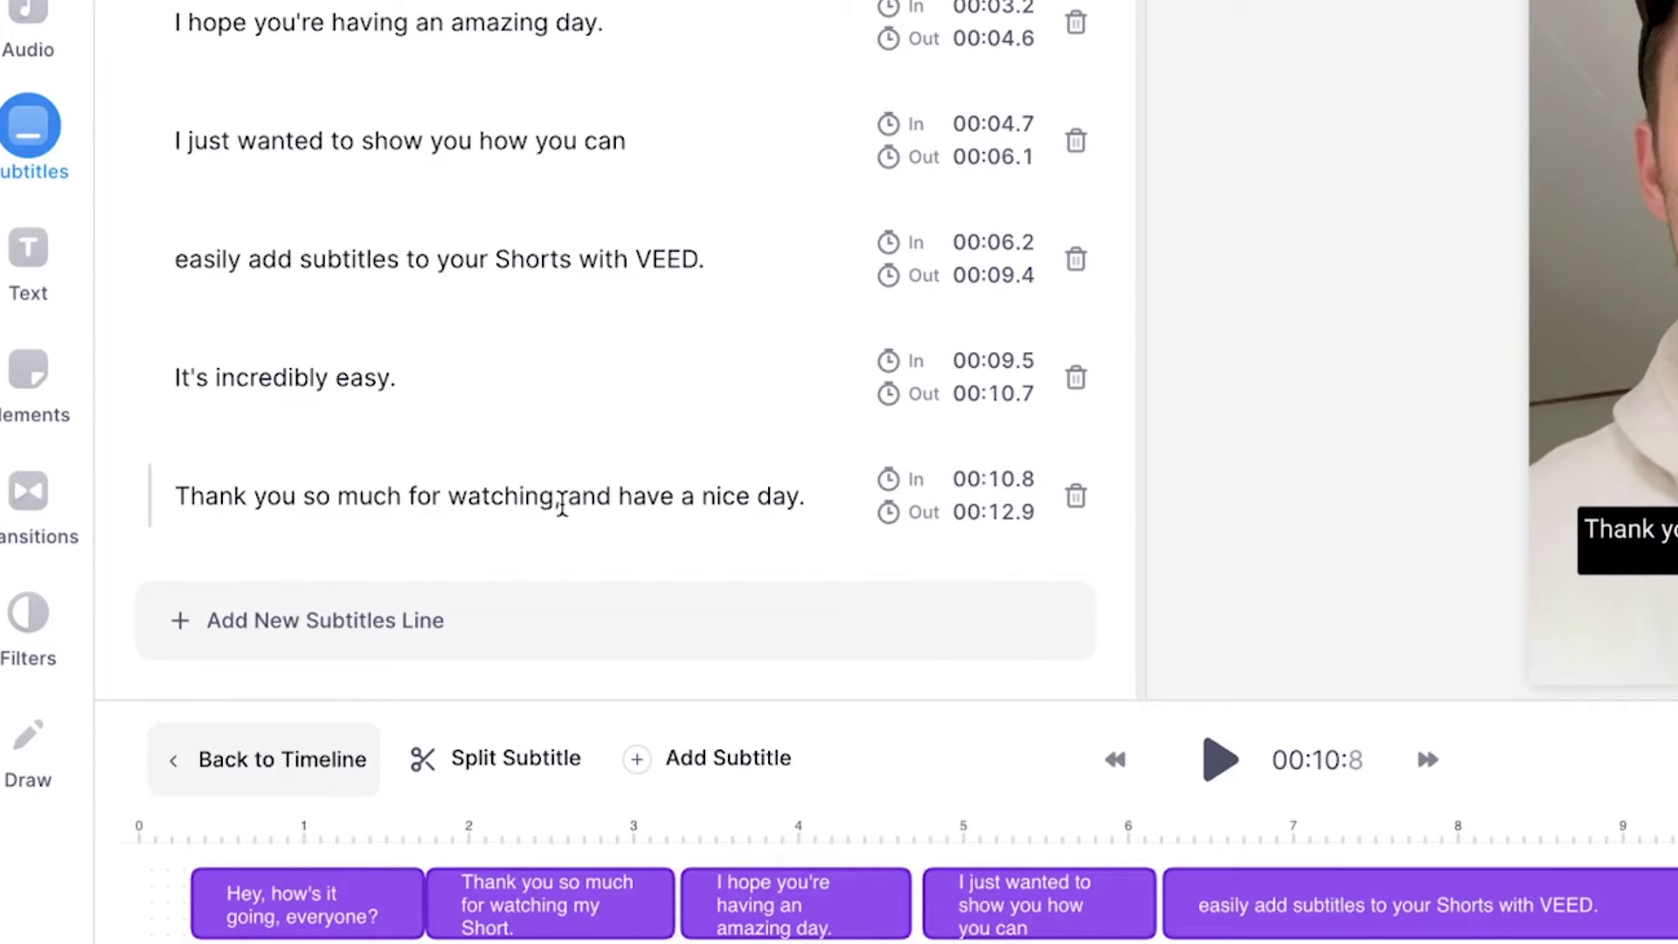
{"action": "key", "text": "Return"}
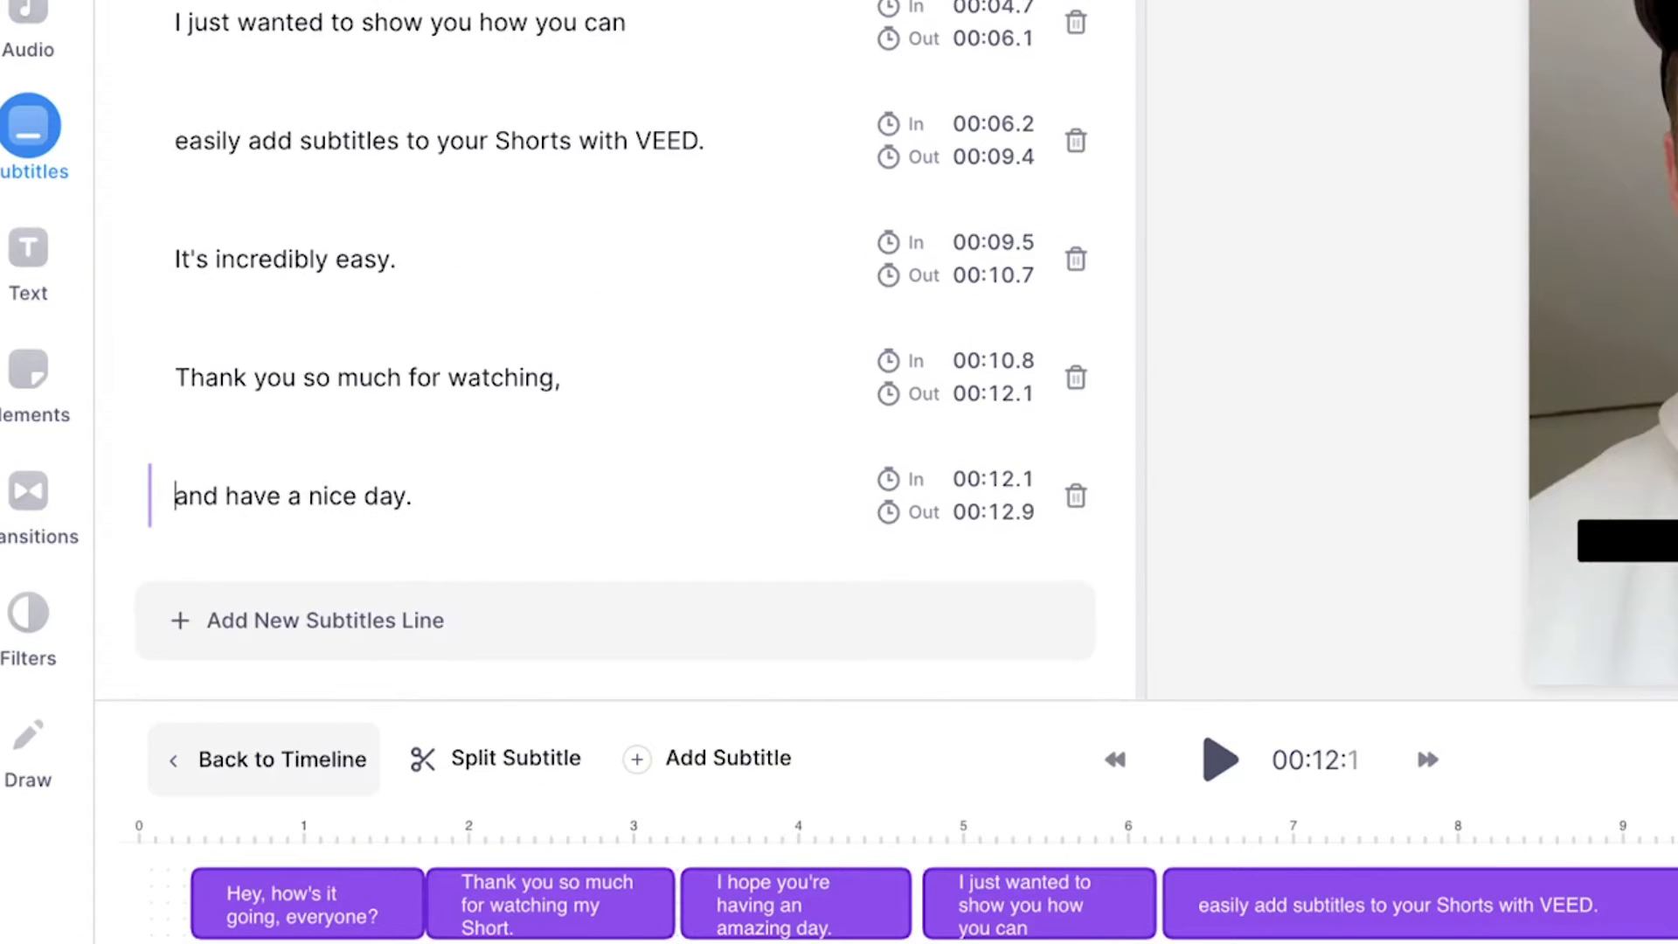
{"action": "key", "text": "space"}
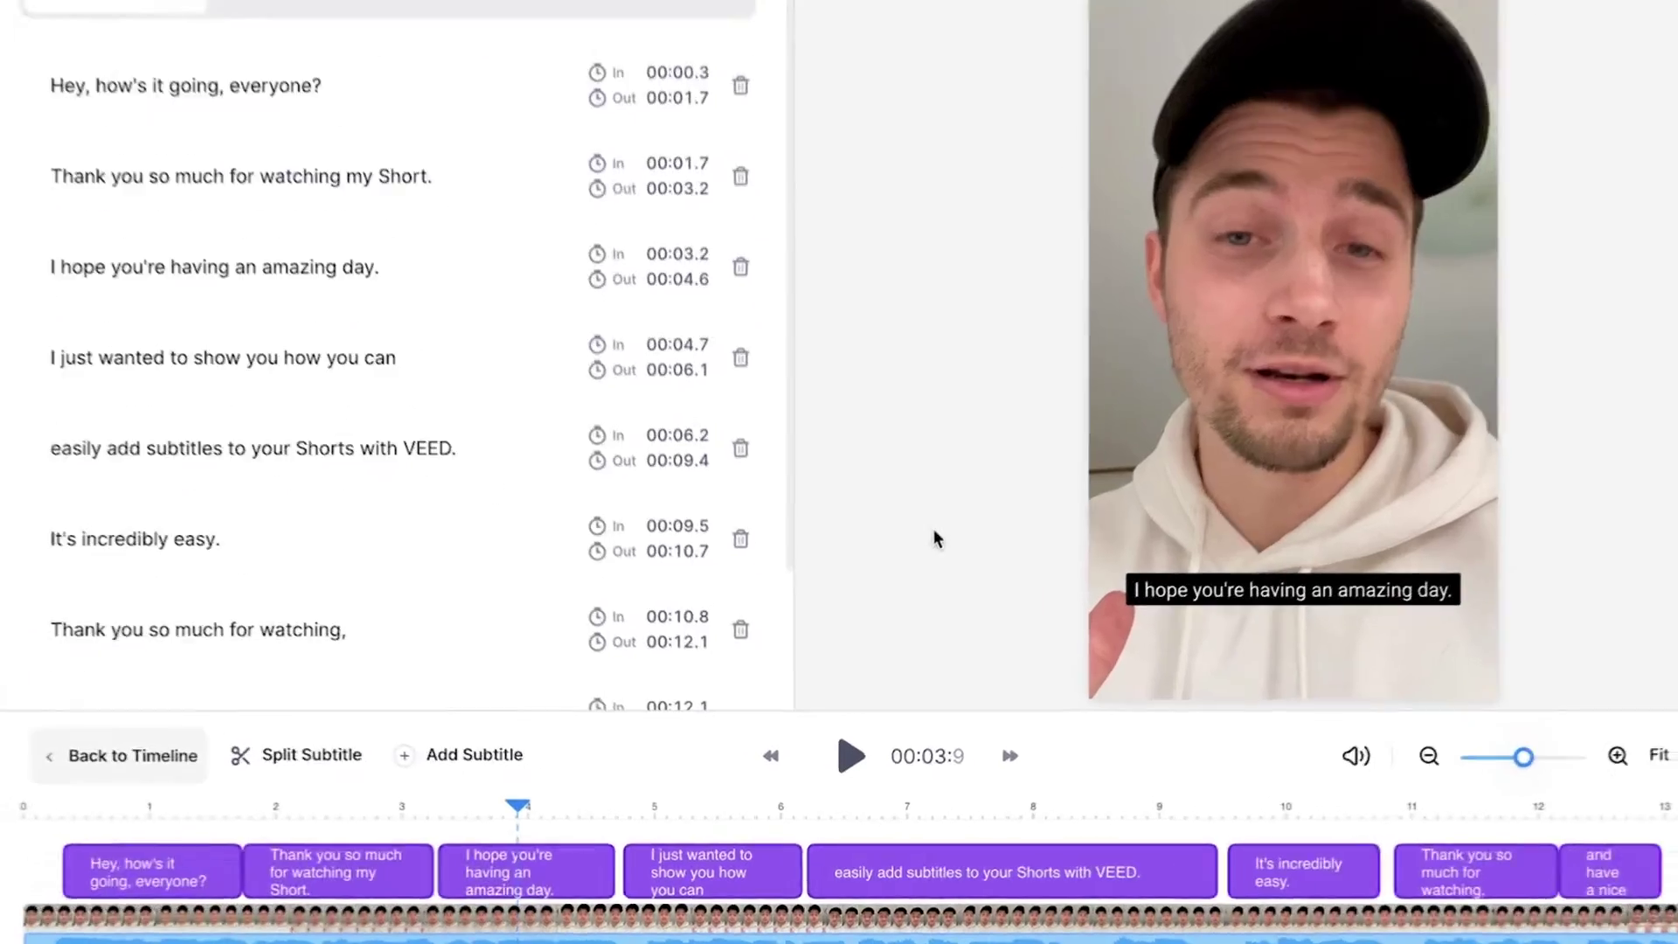
Step: Enlarge the timeline and shift the 'Shorts with VEED.' subtitle clip to start at 6.2 s
{"action": "left_click_drag", "start_coordinate": [879, 704], "coordinate": [900, 617]}
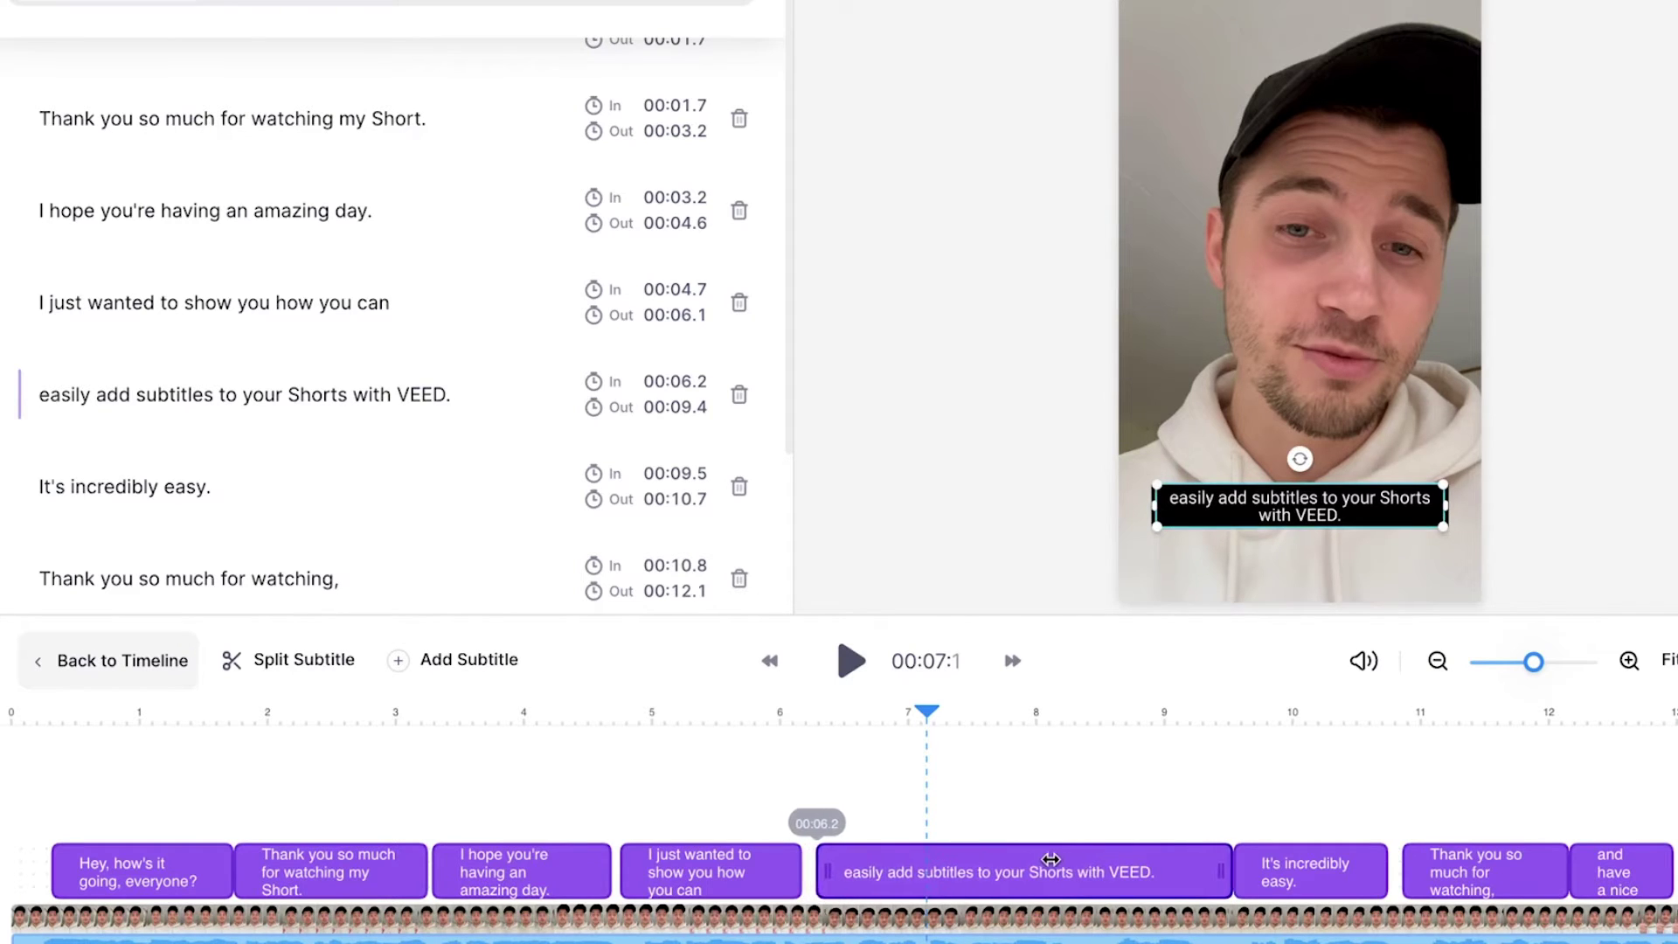
{"action": "left_click_drag", "start_coordinate": [1050, 860], "coordinate": [1041, 861]}
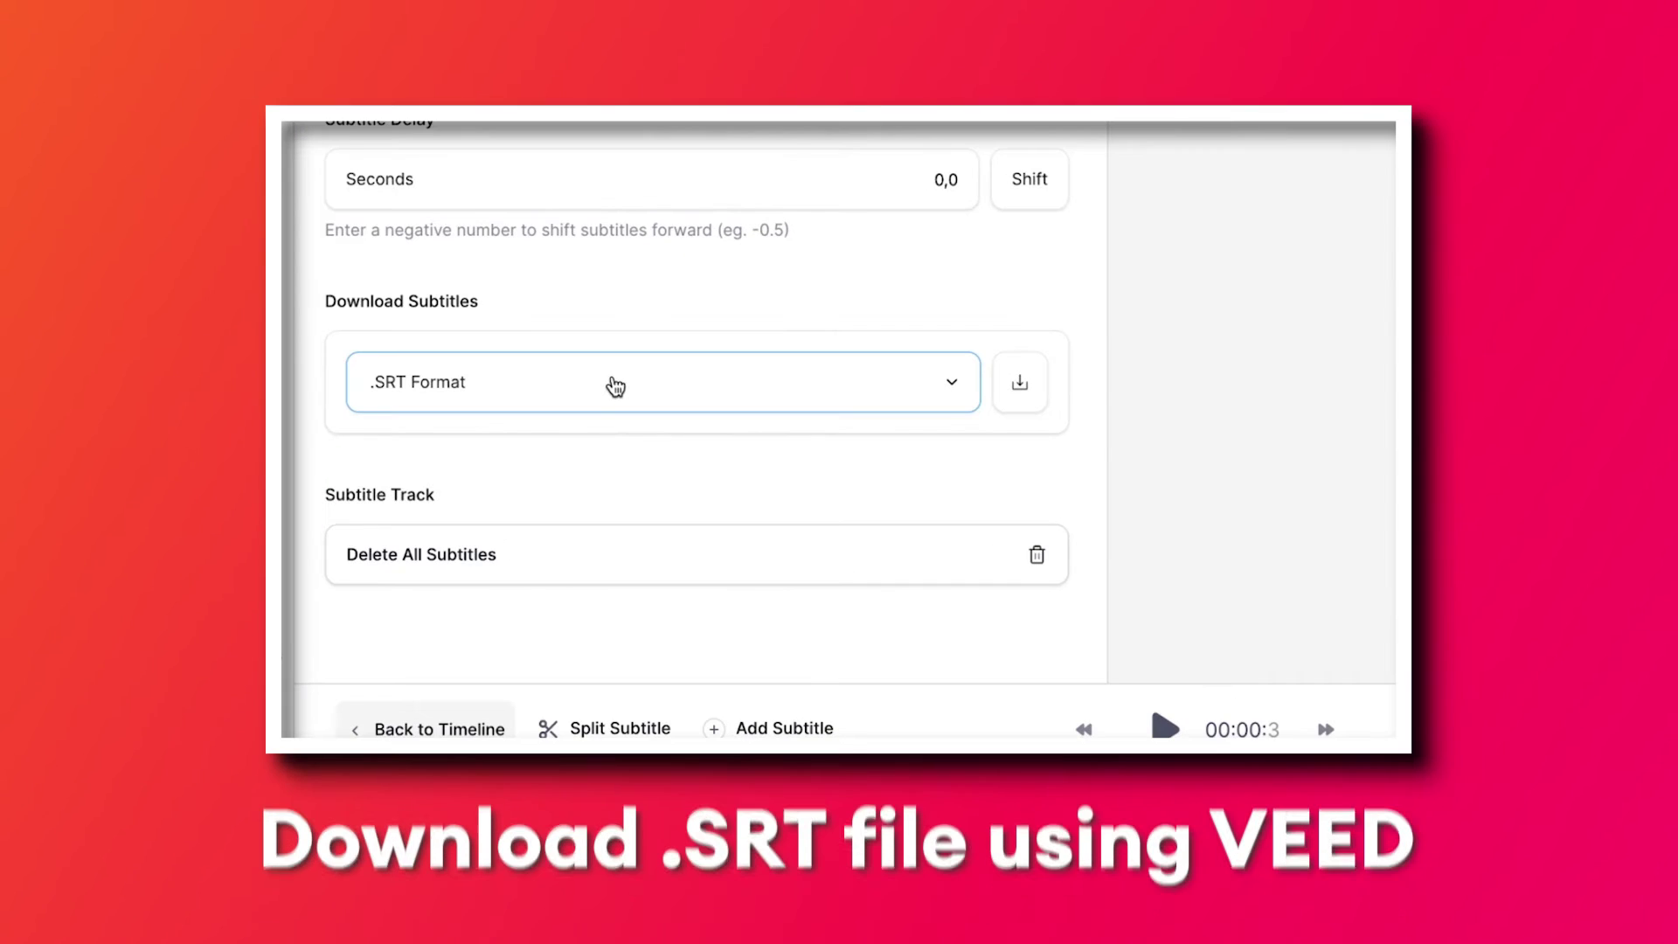
Step: Set .SRT Format as the Download Subtitles format in the Subtitles Options tab
{"action": "left_click", "coordinate": [612, 388]}
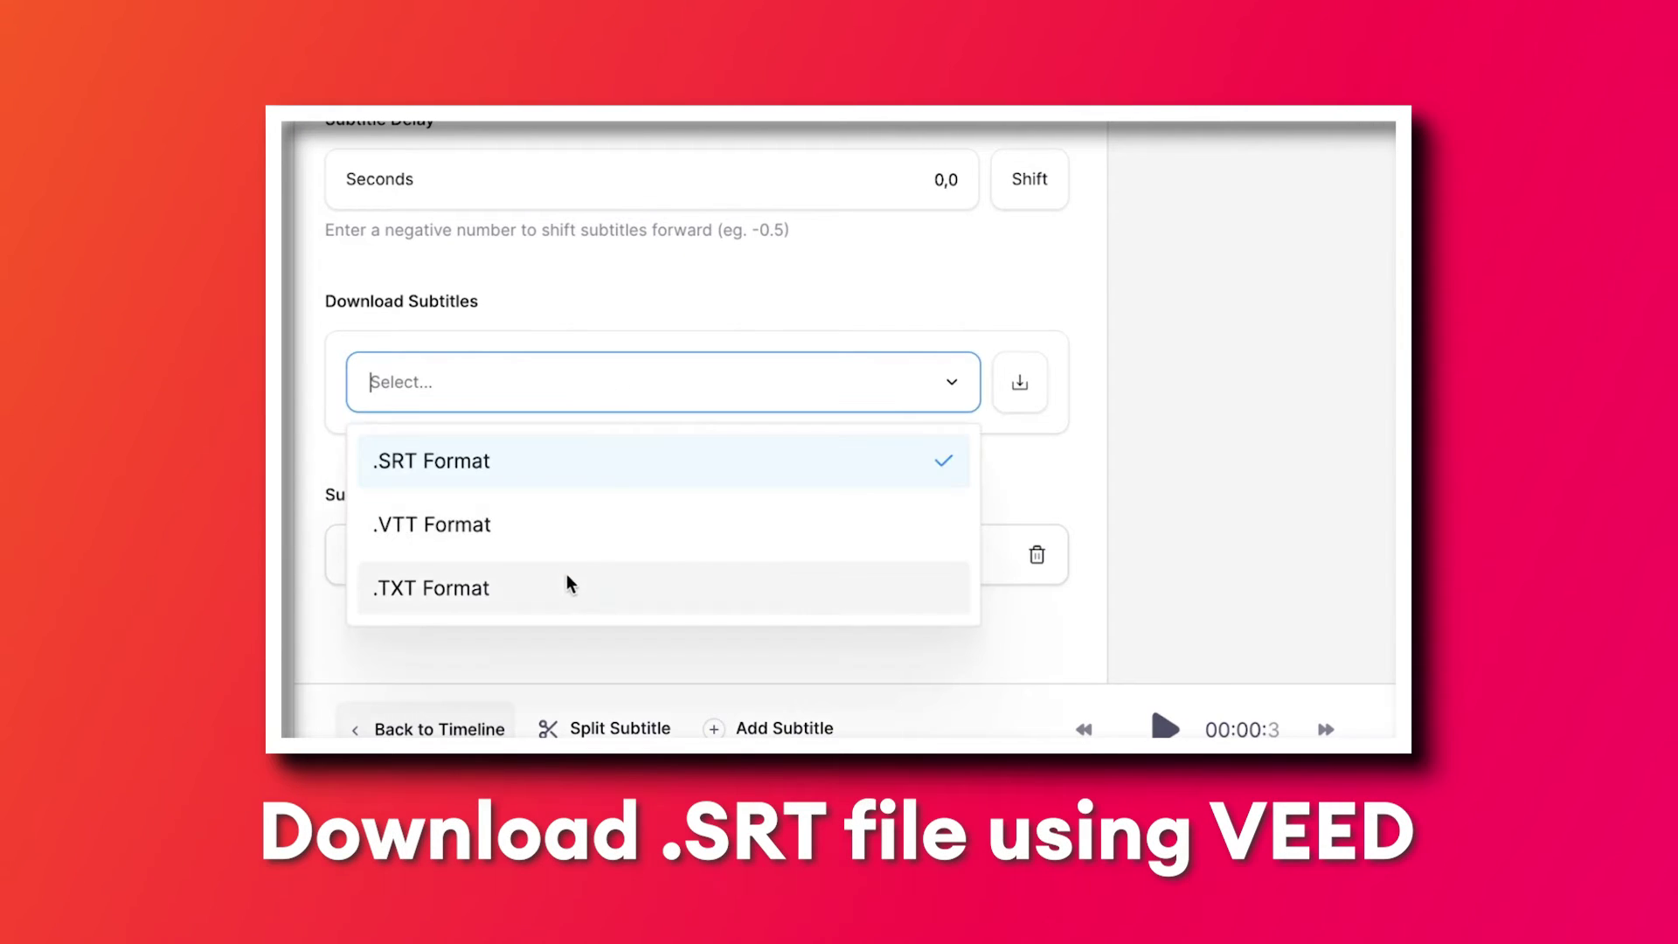
{"action": "left_click", "coordinate": [589, 483]}
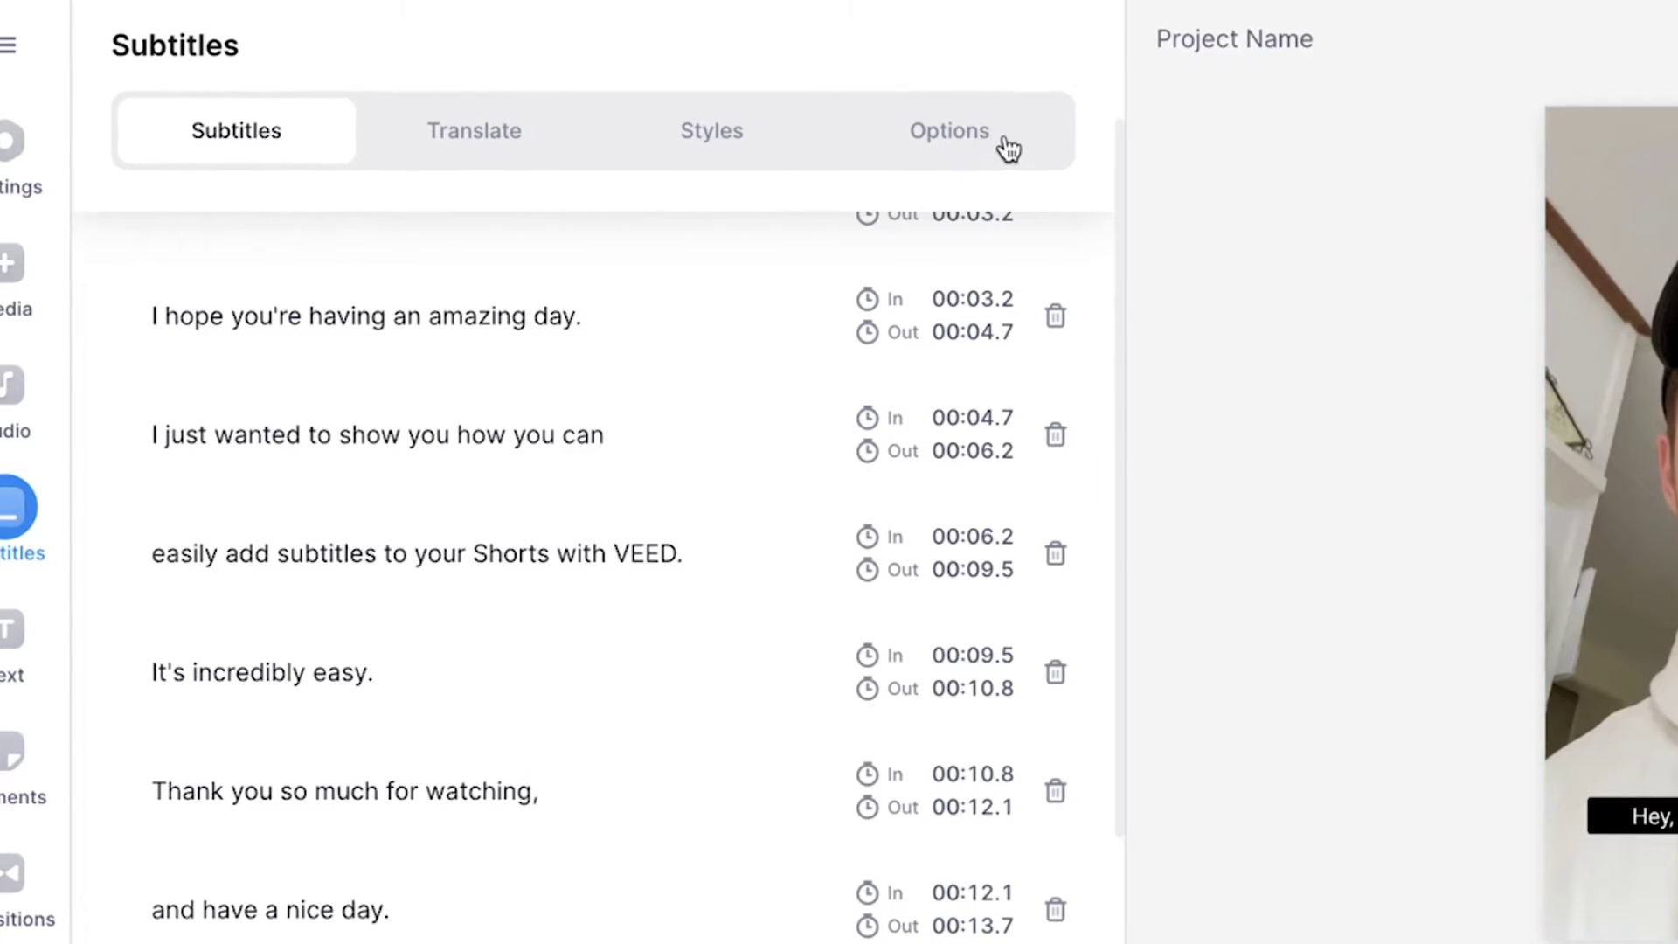
{"action": "left_click", "coordinate": [1009, 148]}
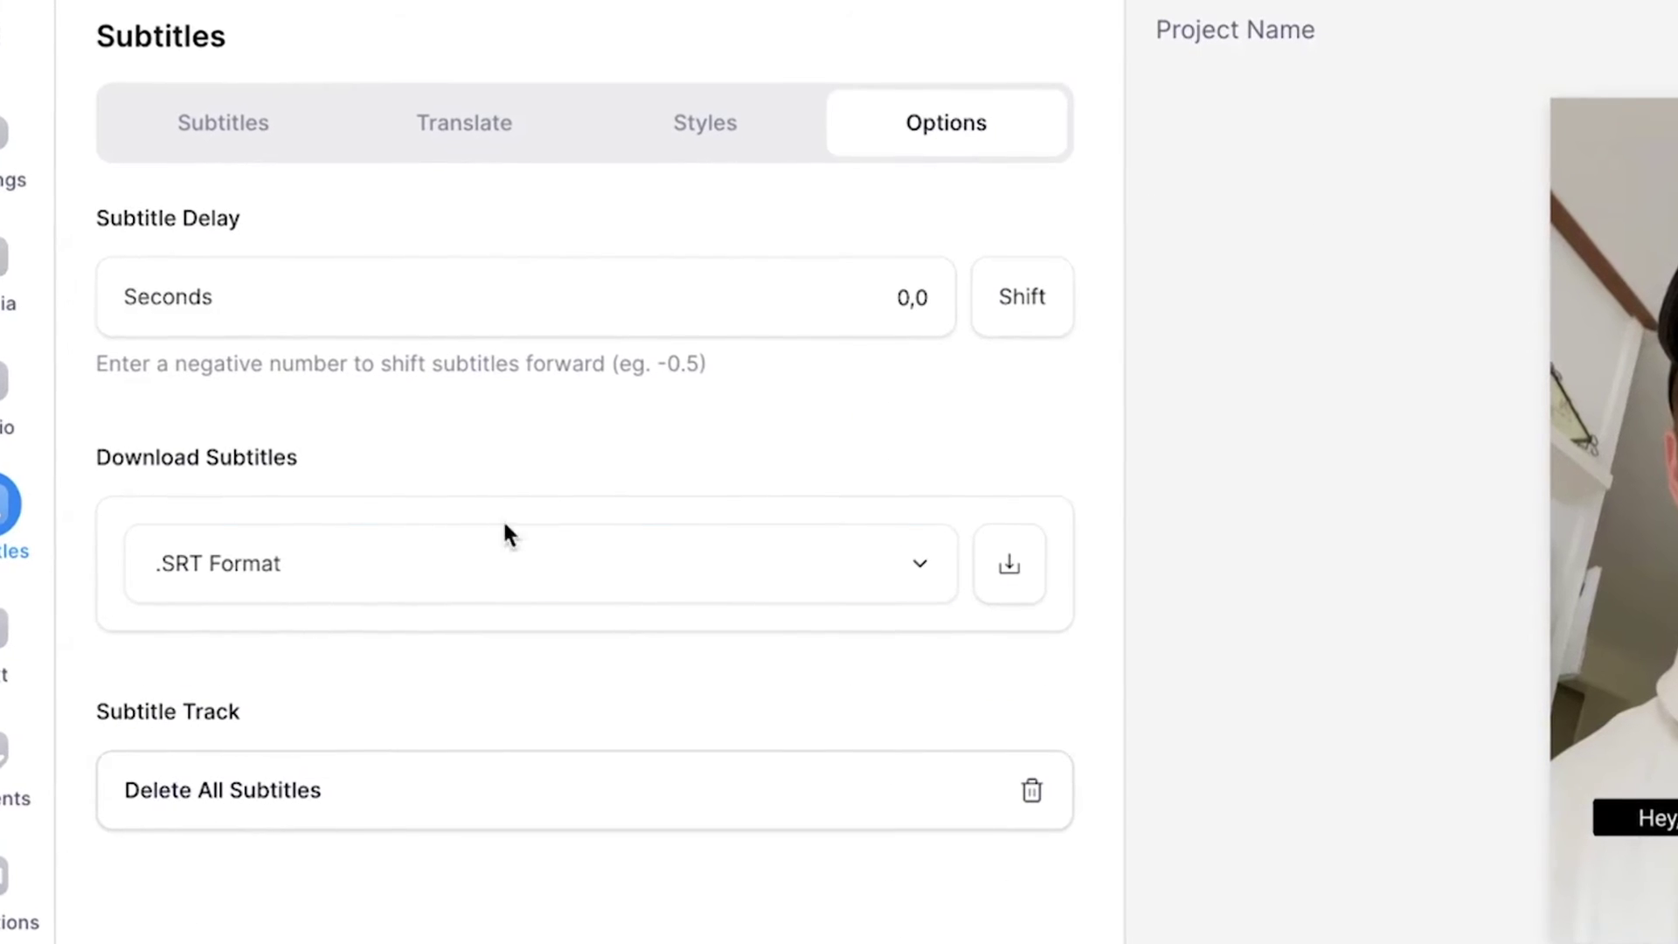
{"action": "left_click", "coordinate": [463, 561]}
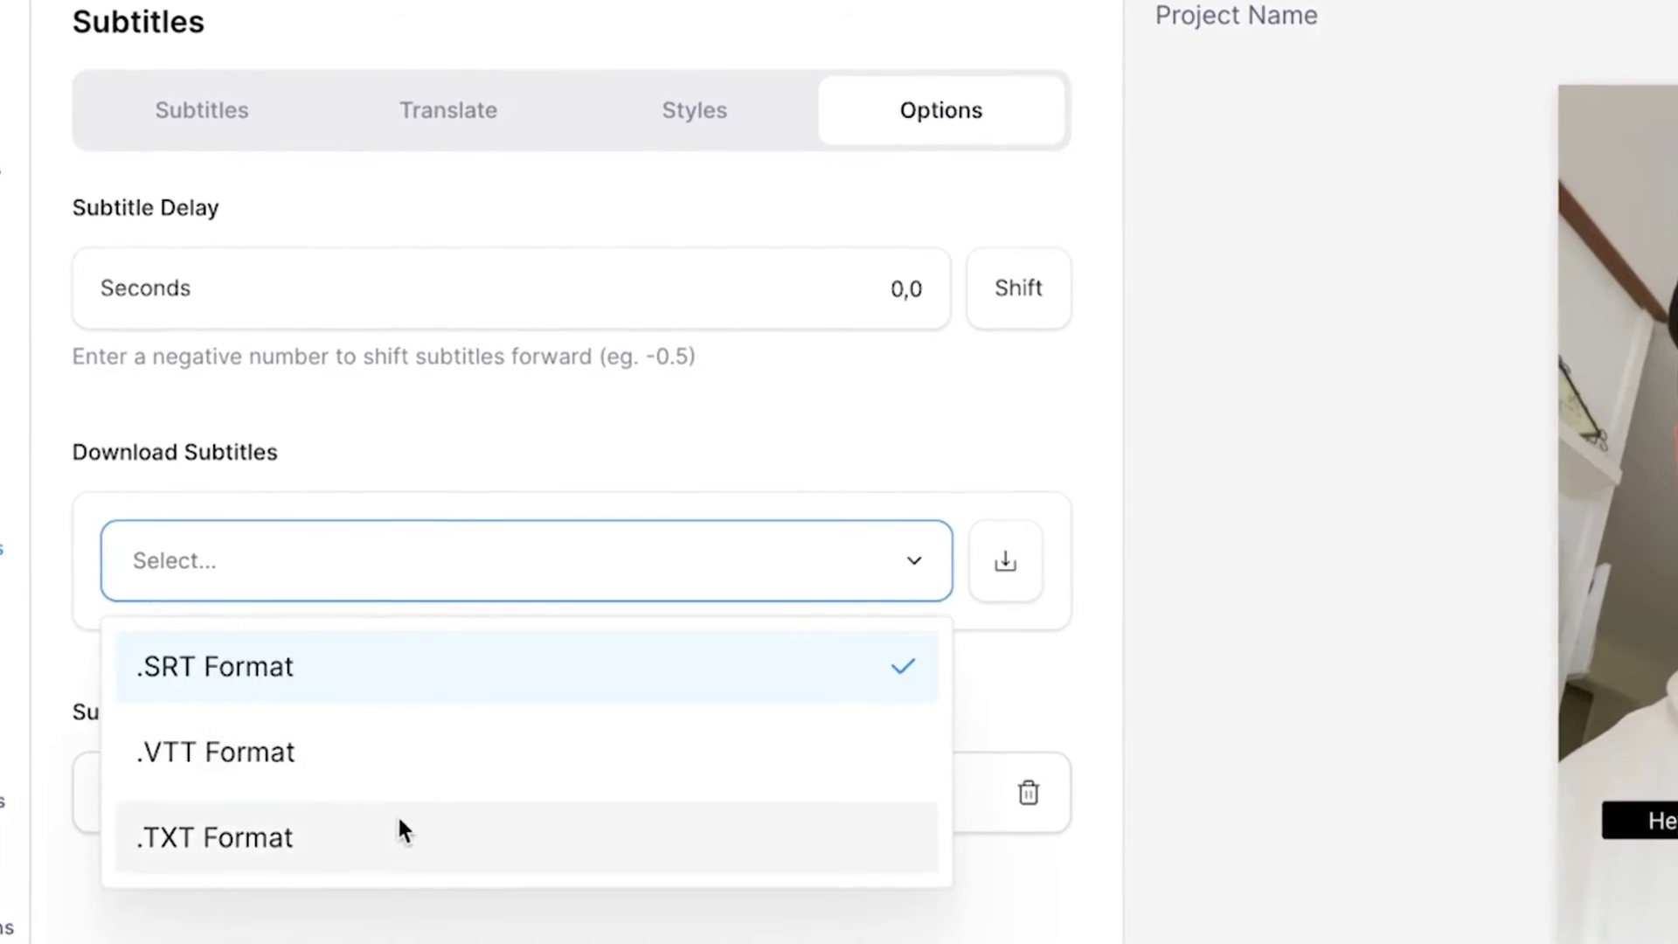
{"action": "left_click", "coordinate": [419, 686]}
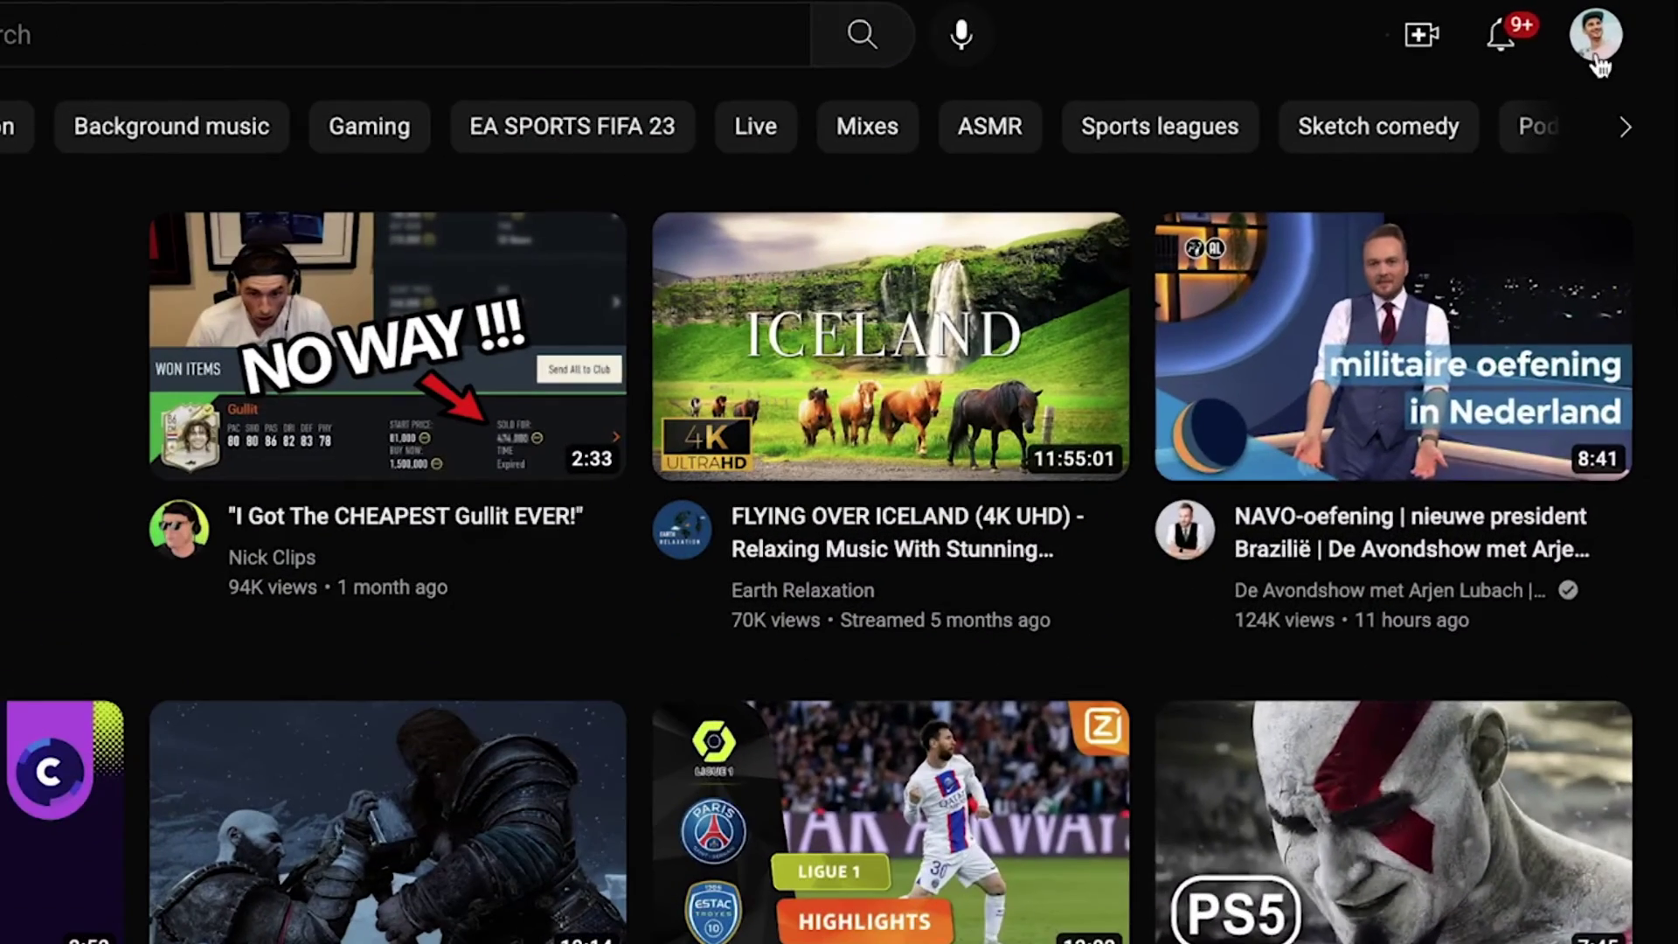
Step: In YouTube Studio, open the Short's details and add subtitles via Upload file with timing
{"action": "left_click", "coordinate": [1595, 61]}
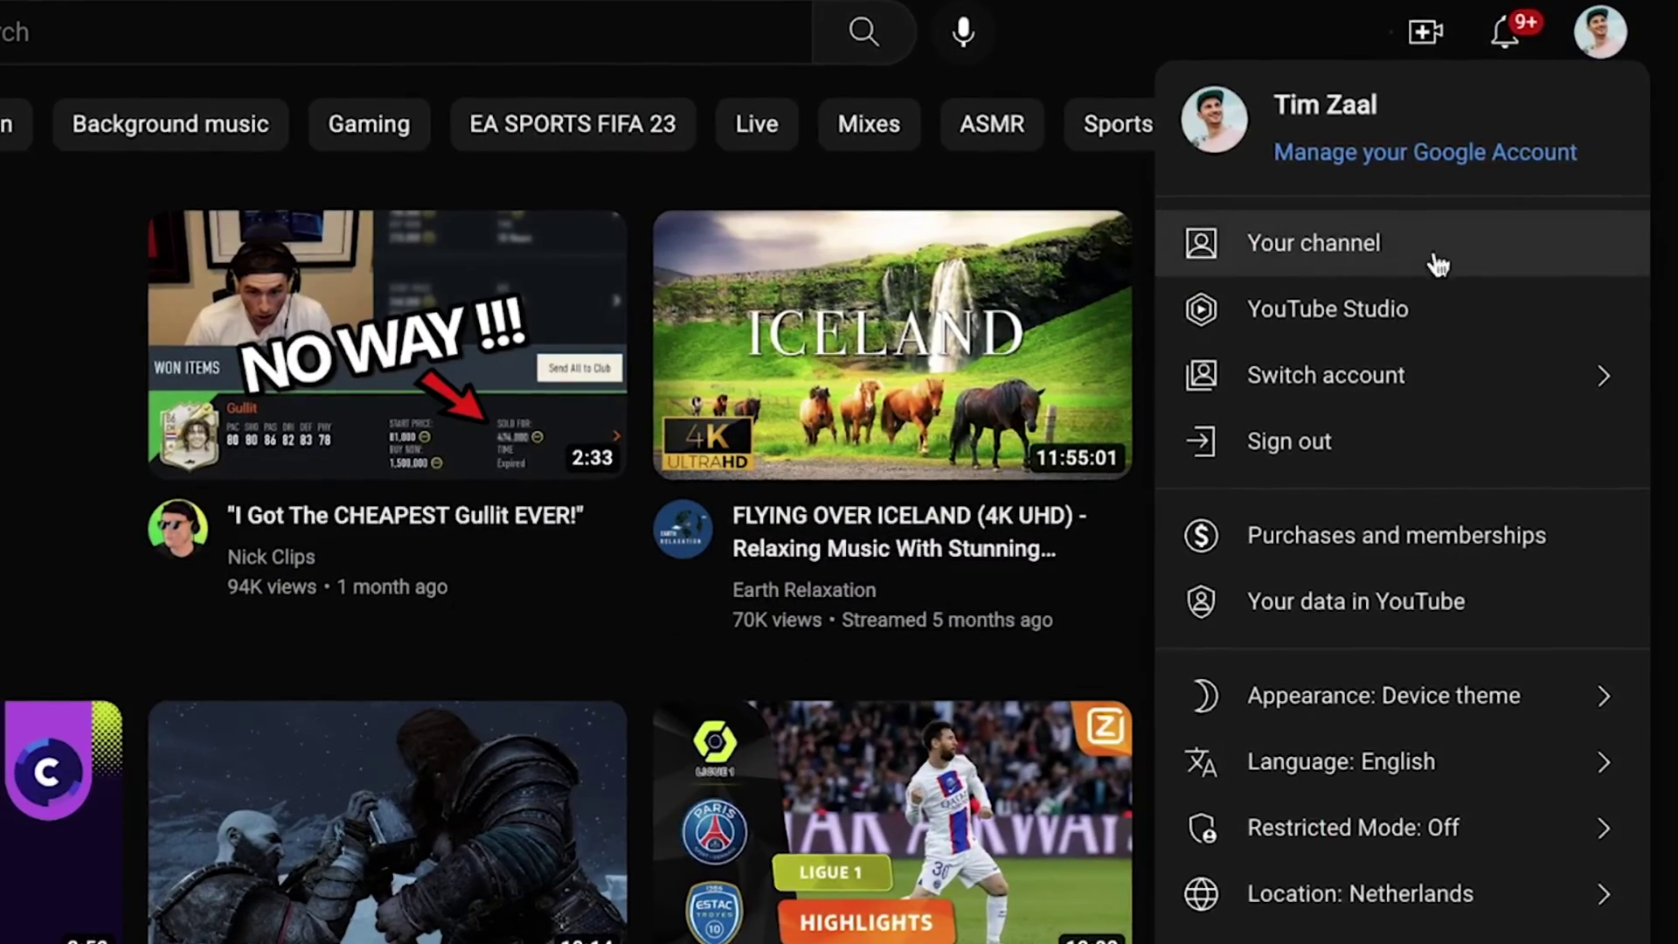
{"action": "left_click", "coordinate": [1304, 322]}
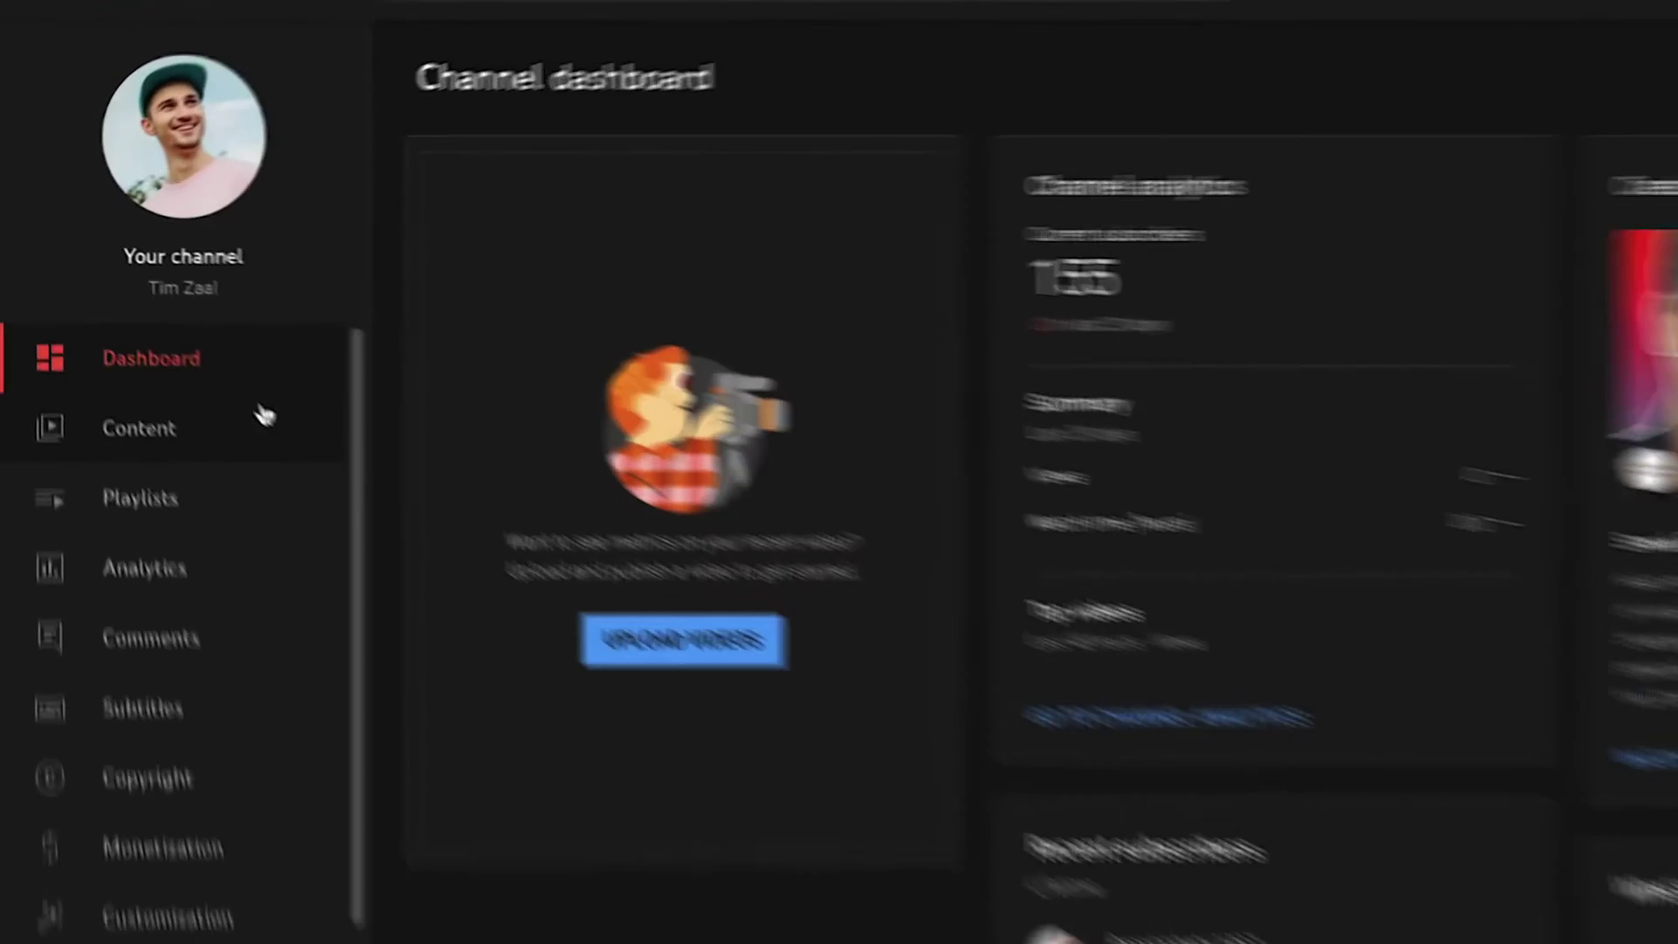
{"action": "left_click", "coordinate": [262, 421]}
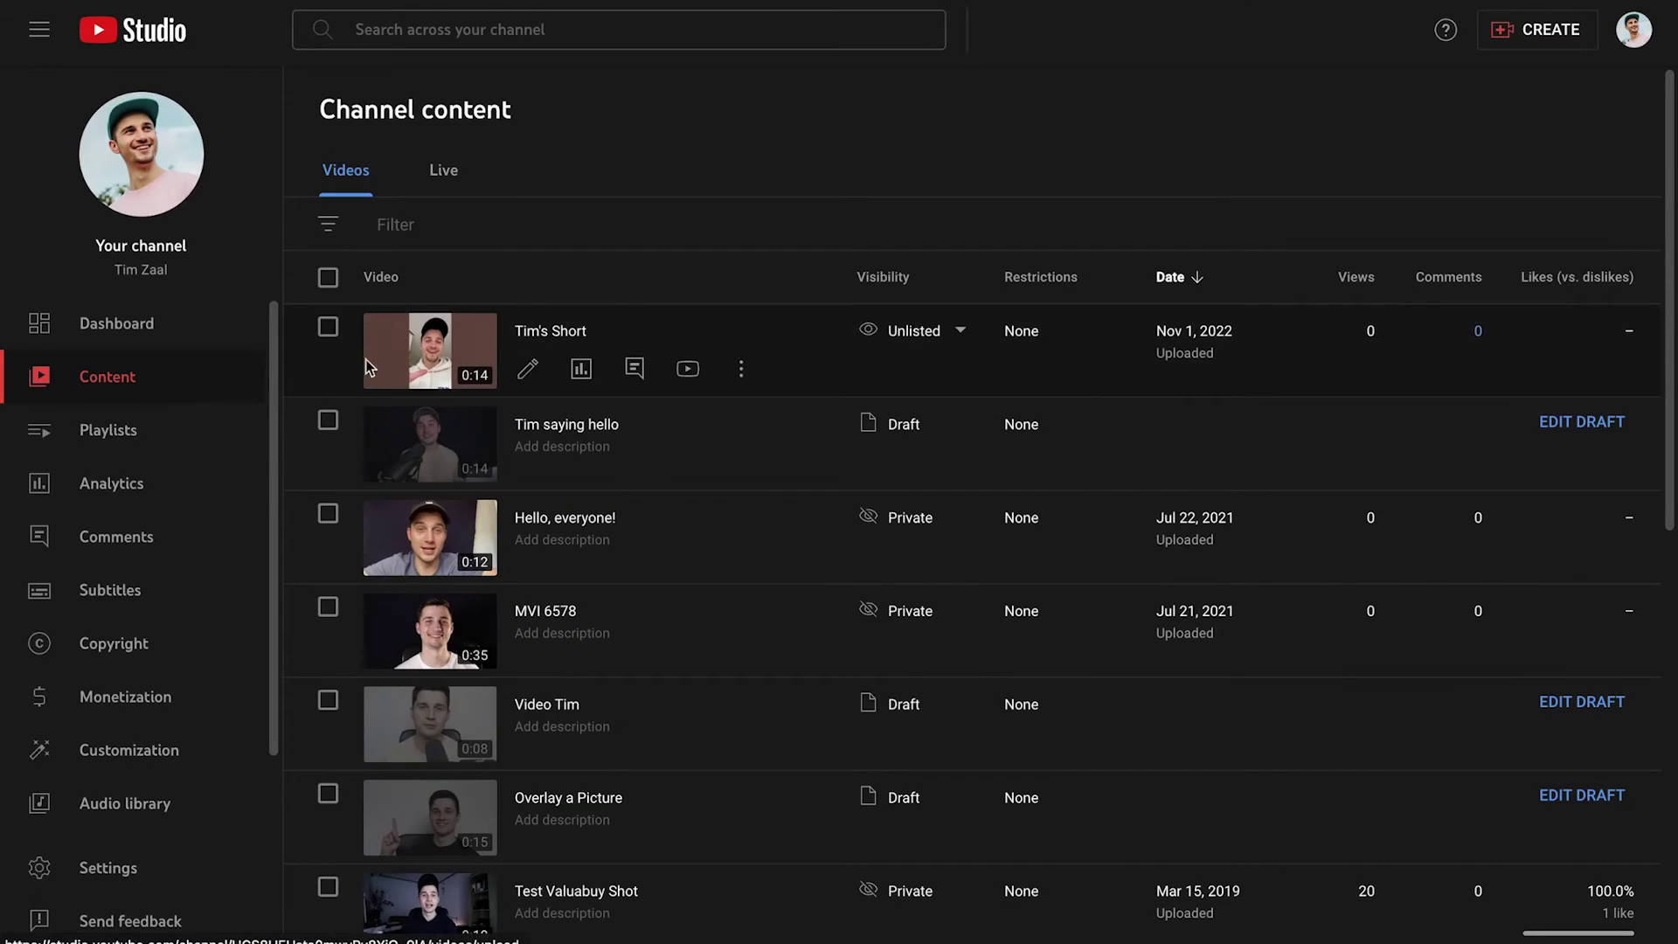
{"action": "left_click", "coordinate": [535, 365]}
{"action": "scroll", "coordinate": [974, 385], "scroll_direction": "down", "scroll_amount": 3}
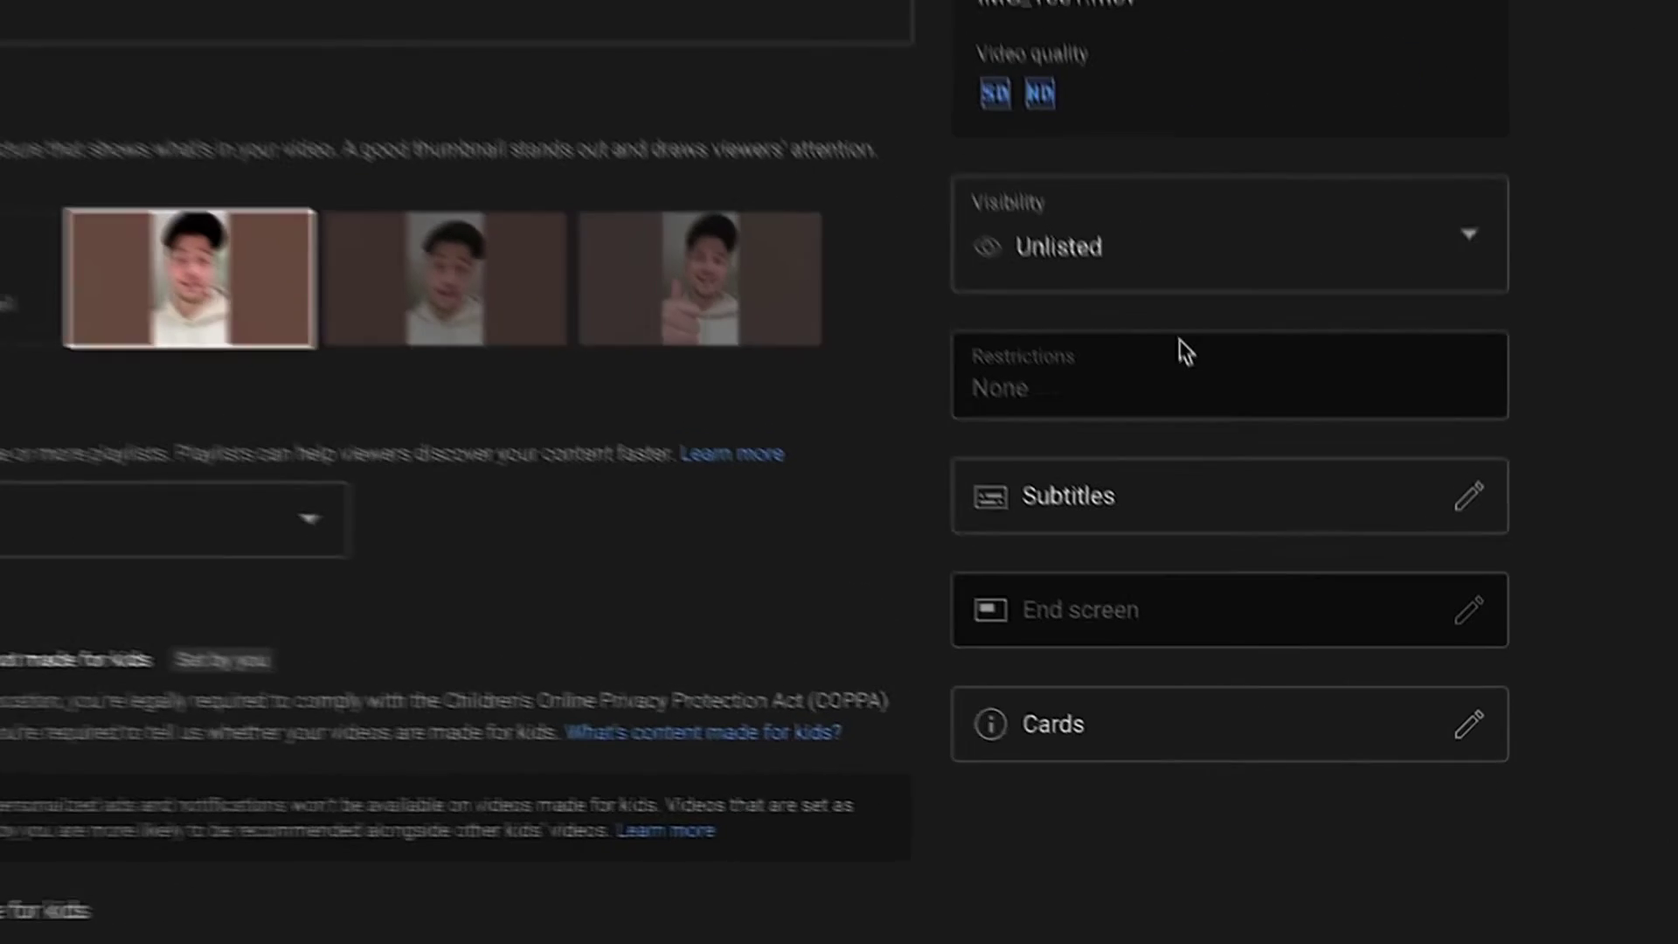
{"action": "left_click", "coordinate": [1162, 507]}
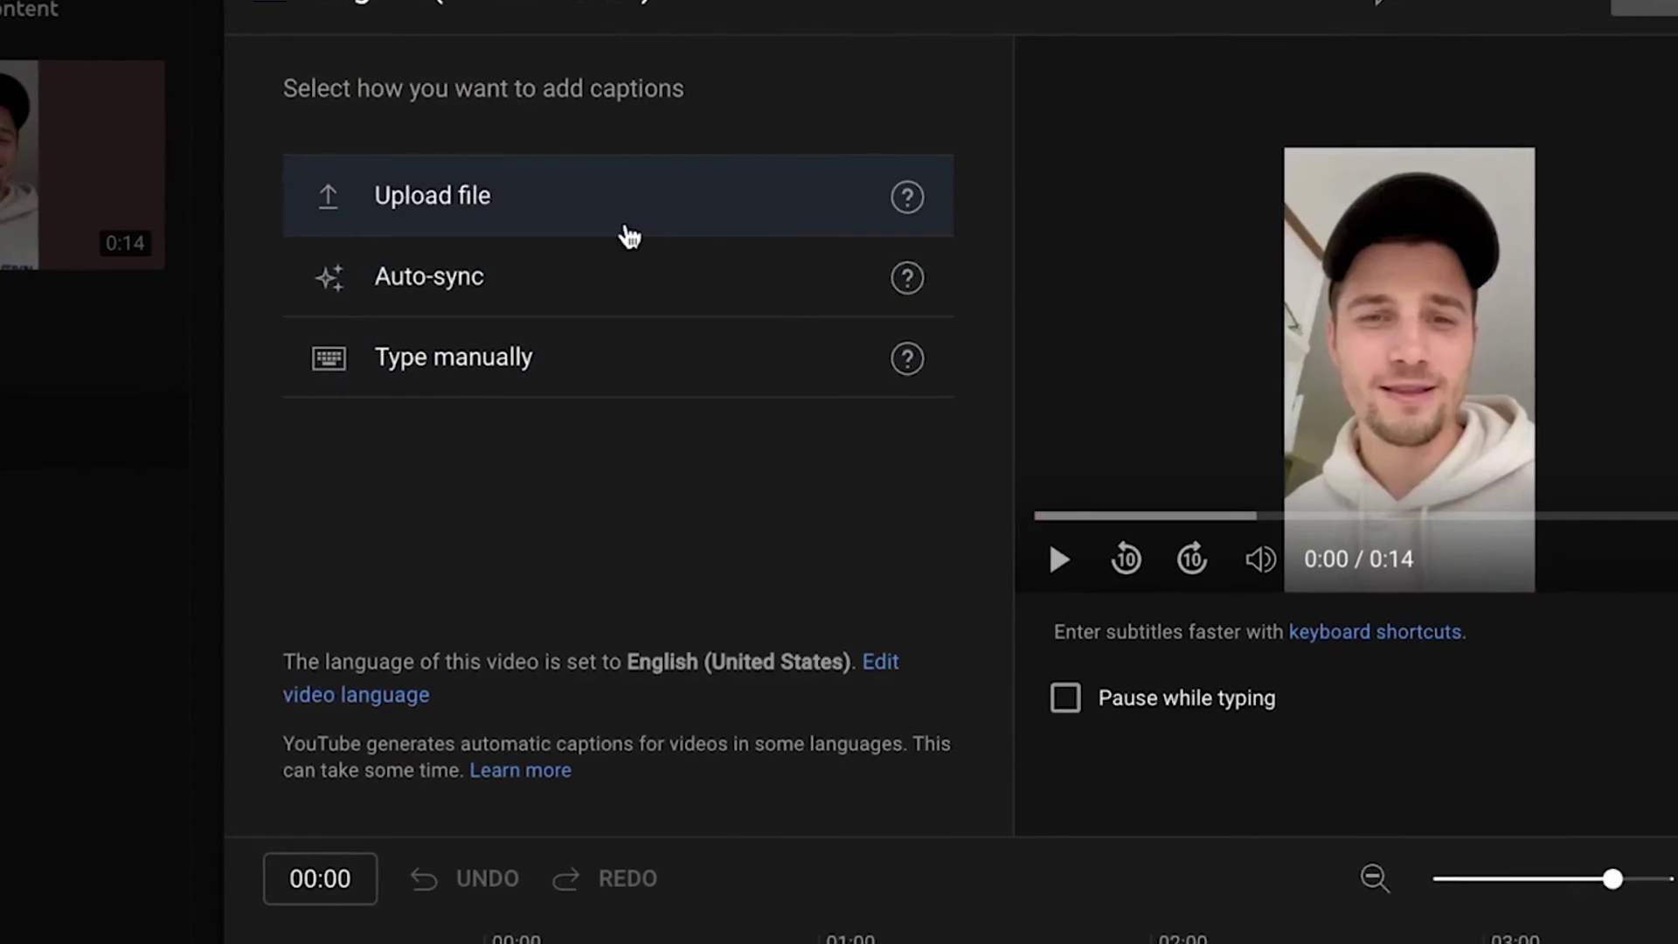
{"action": "left_click", "coordinate": [605, 225]}
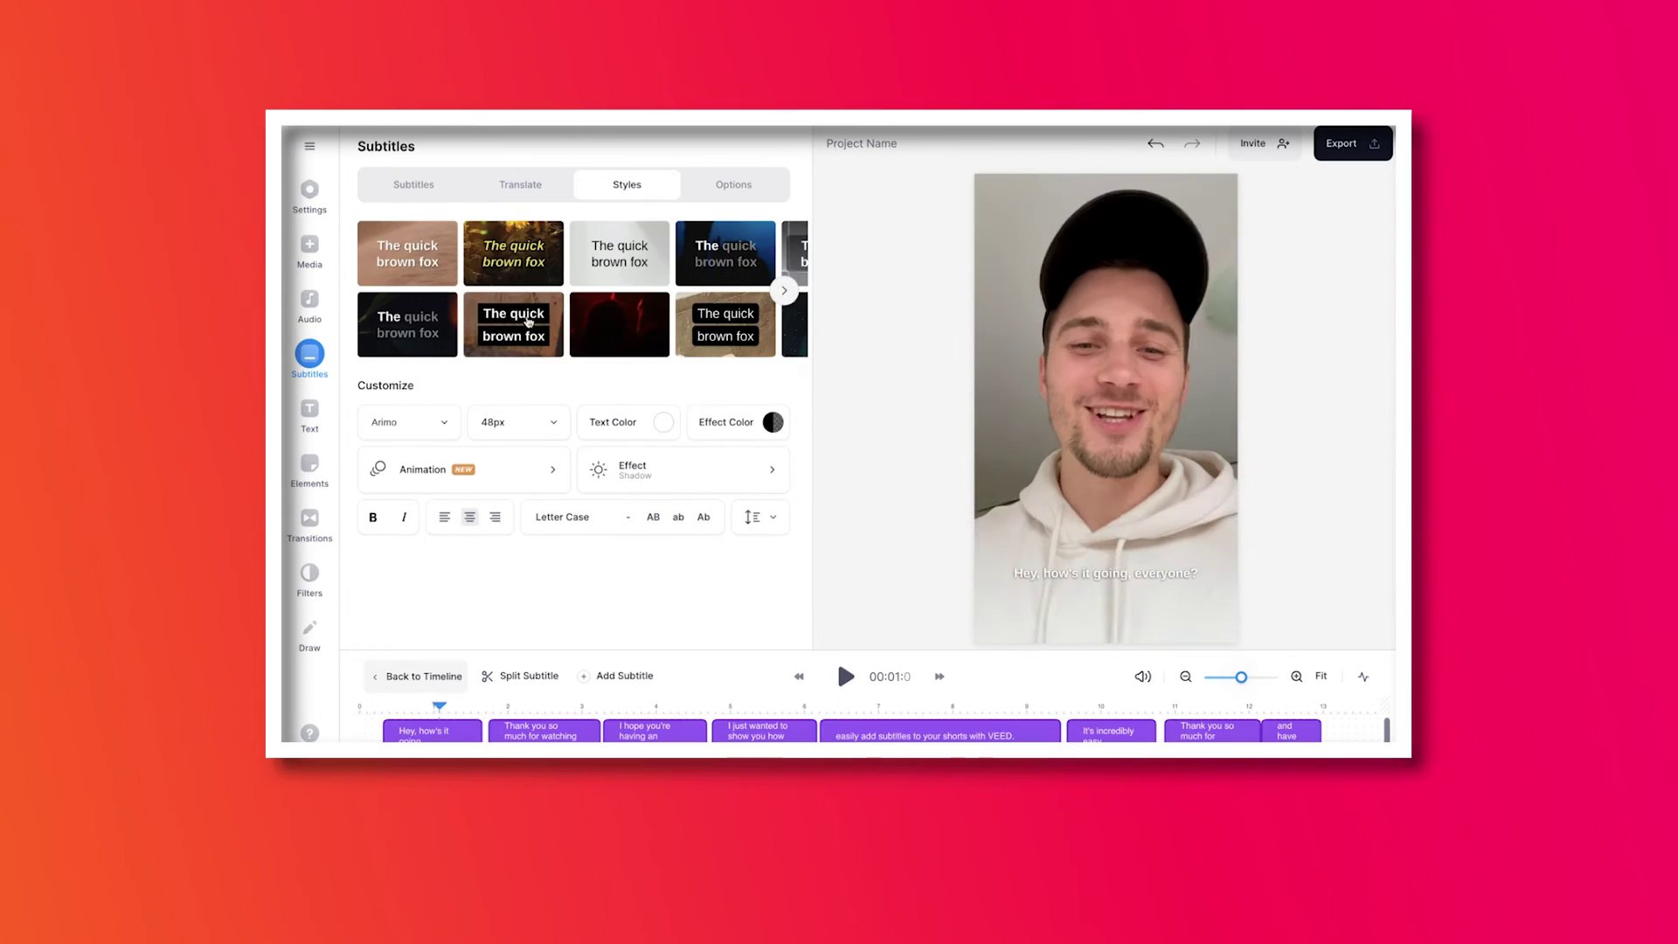
Step: Change the Block effect colour to yellow for the subtitle highlight
{"action": "left_click", "coordinate": [772, 422]}
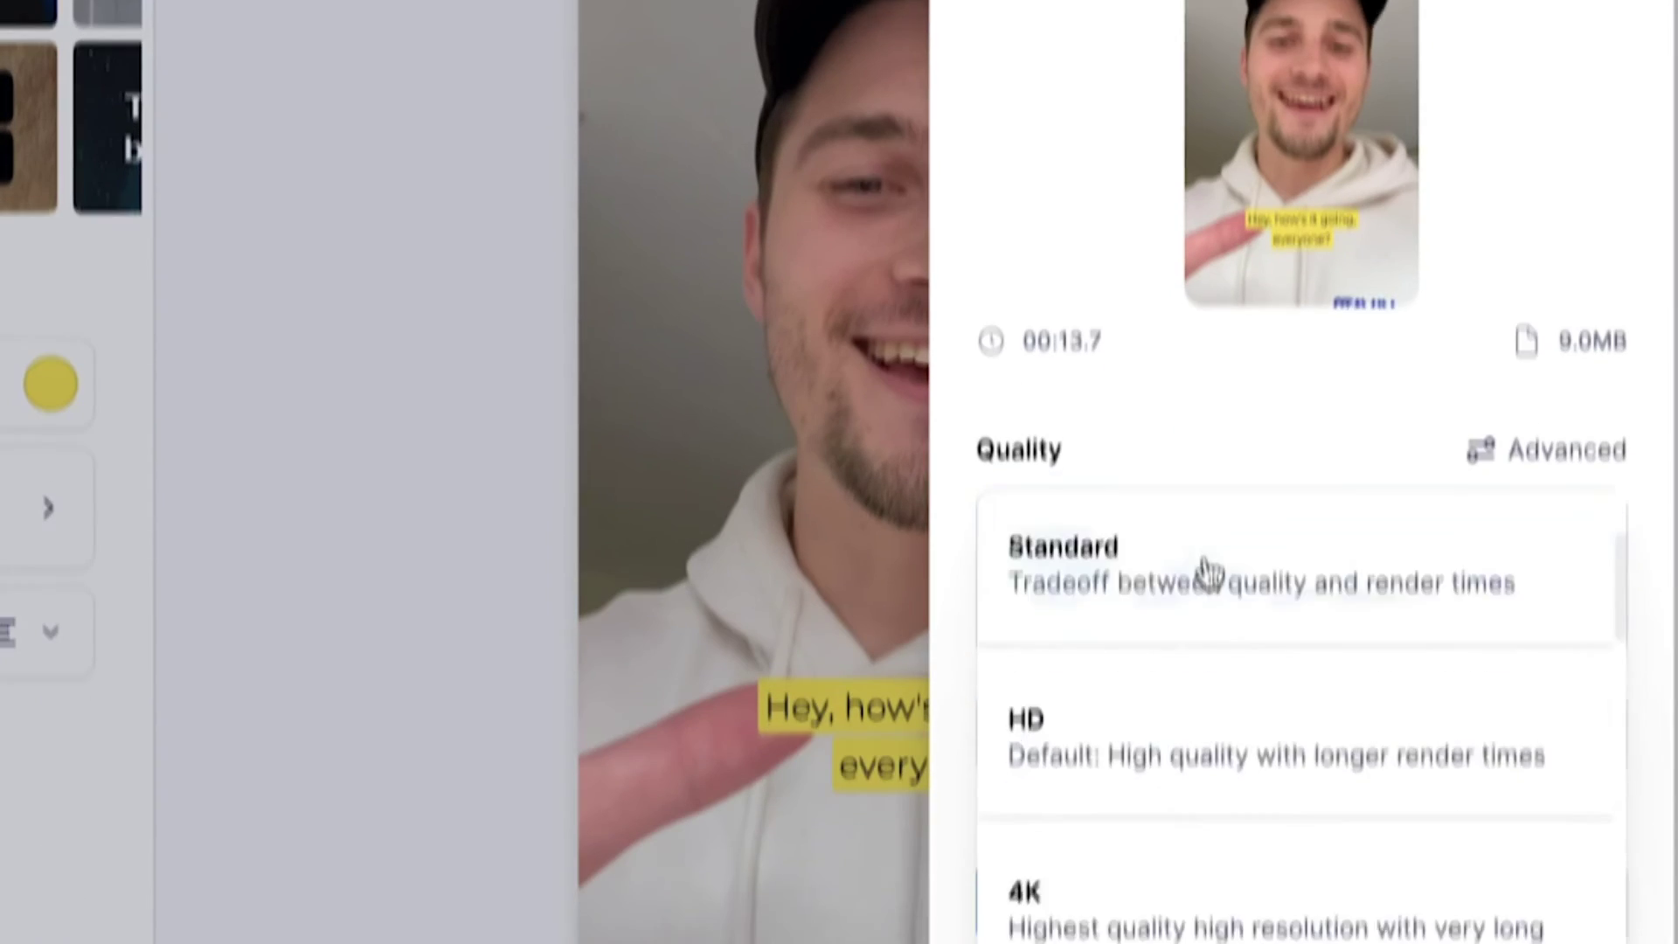
Step: Export the video in HD with subtitles burned in and show its download options
{"action": "left_click", "coordinate": [1143, 528]}
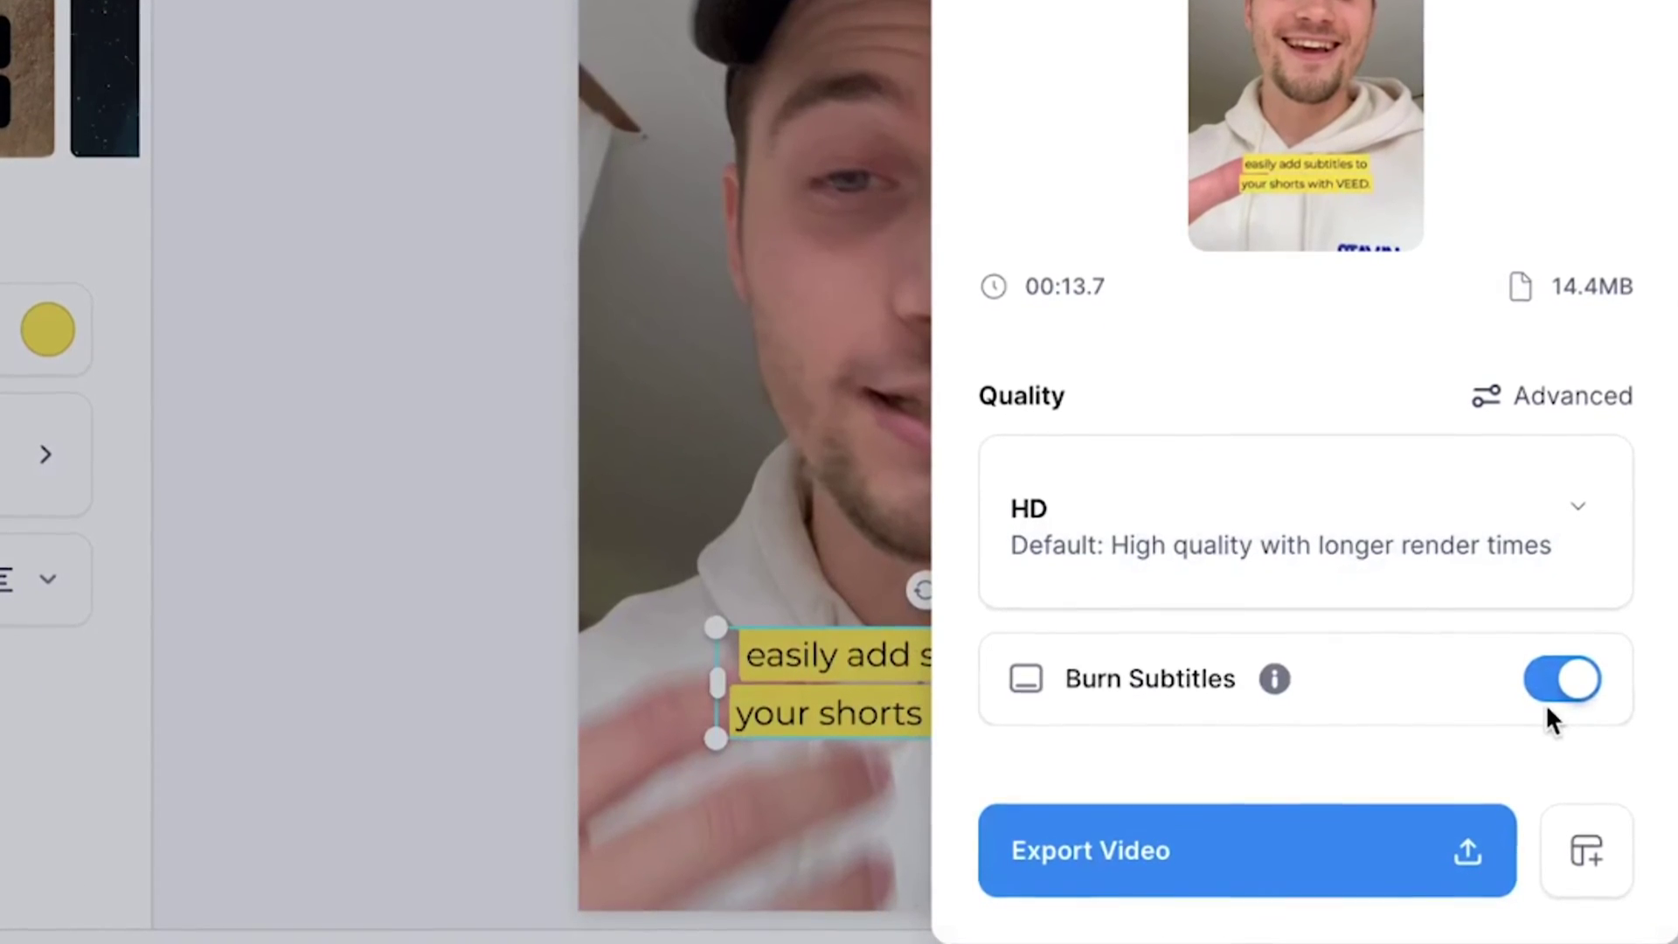
{"action": "left_click", "coordinate": [1287, 881]}
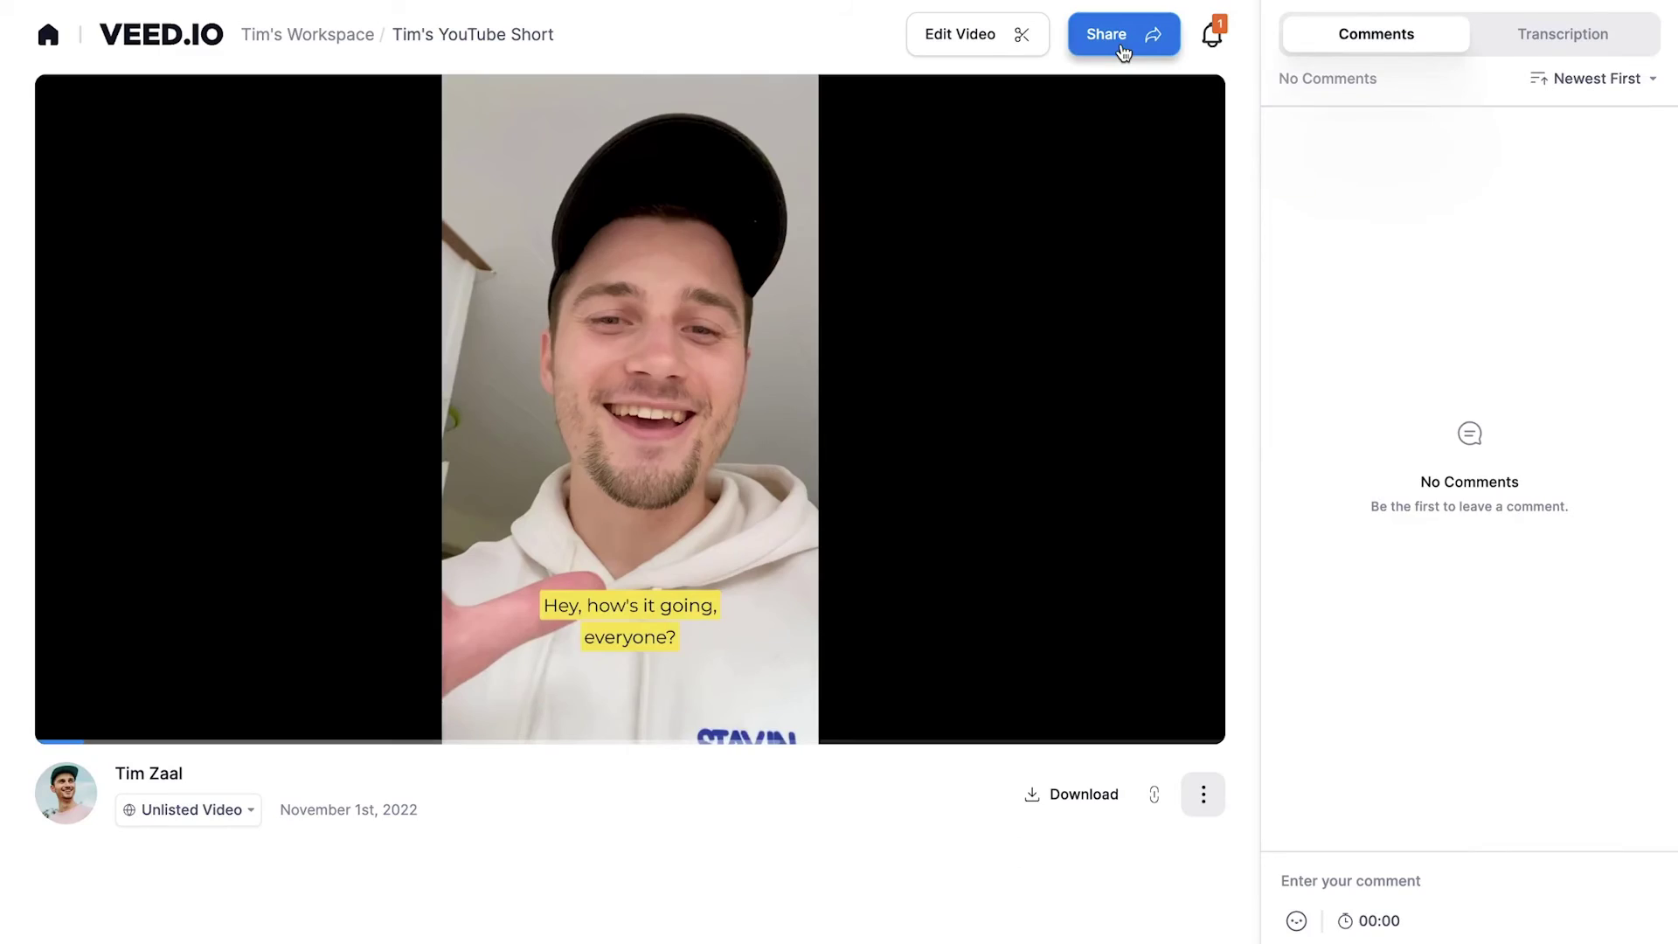
{"action": "left_click", "coordinate": [1116, 49]}
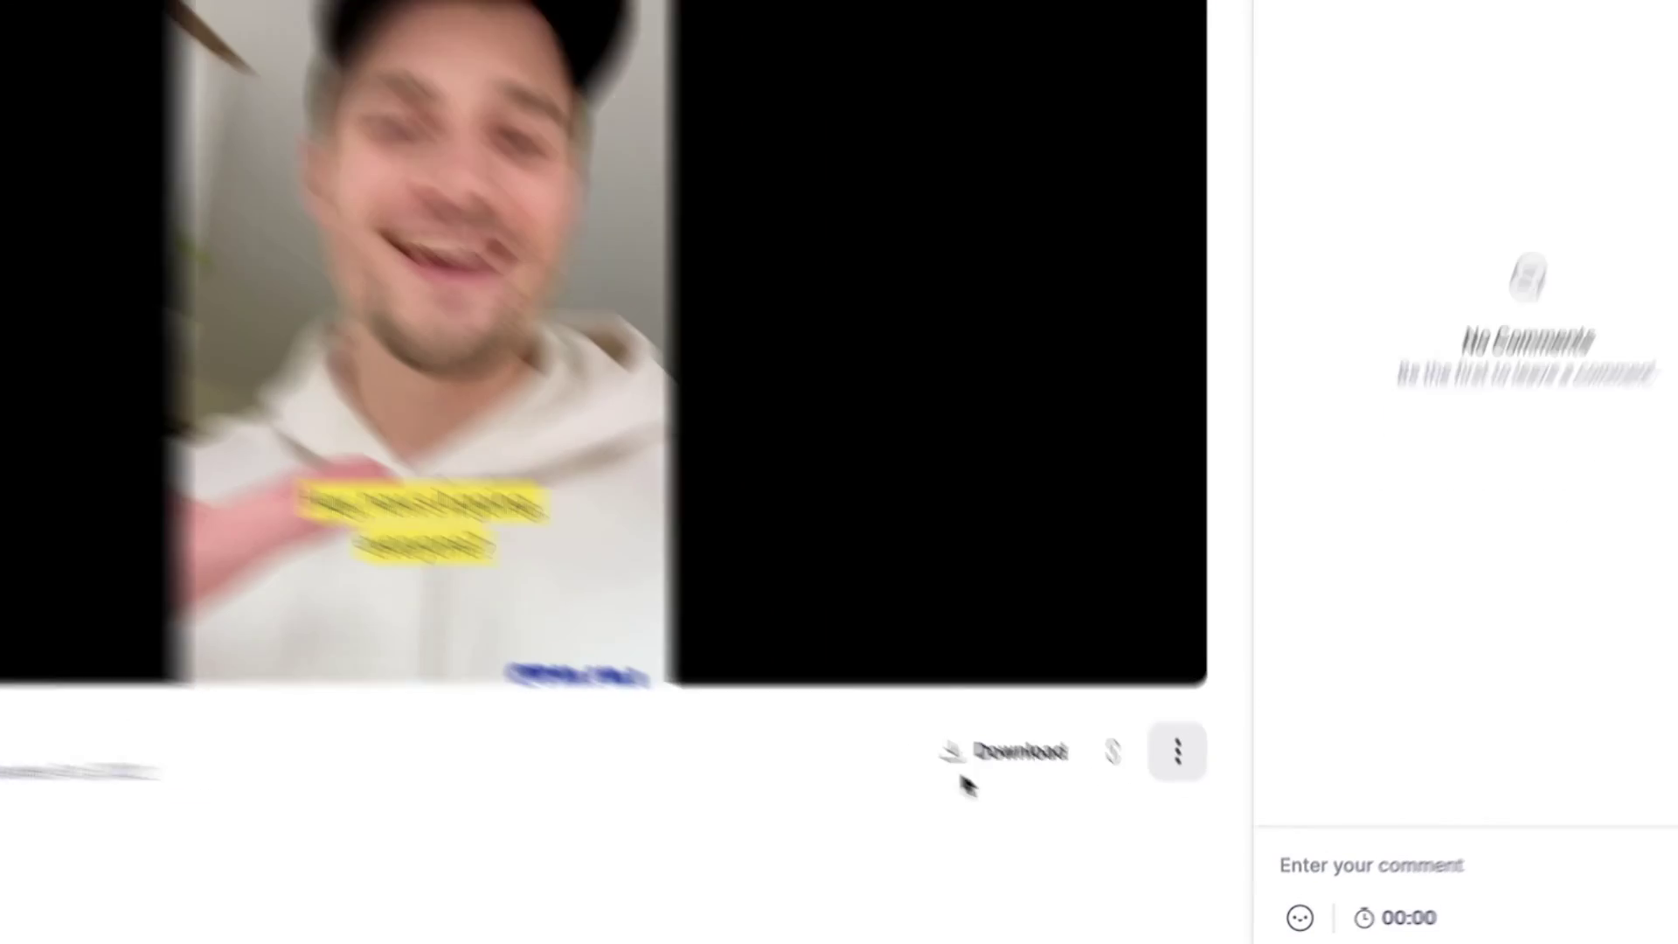
{"action": "left_click", "coordinate": [1063, 797]}
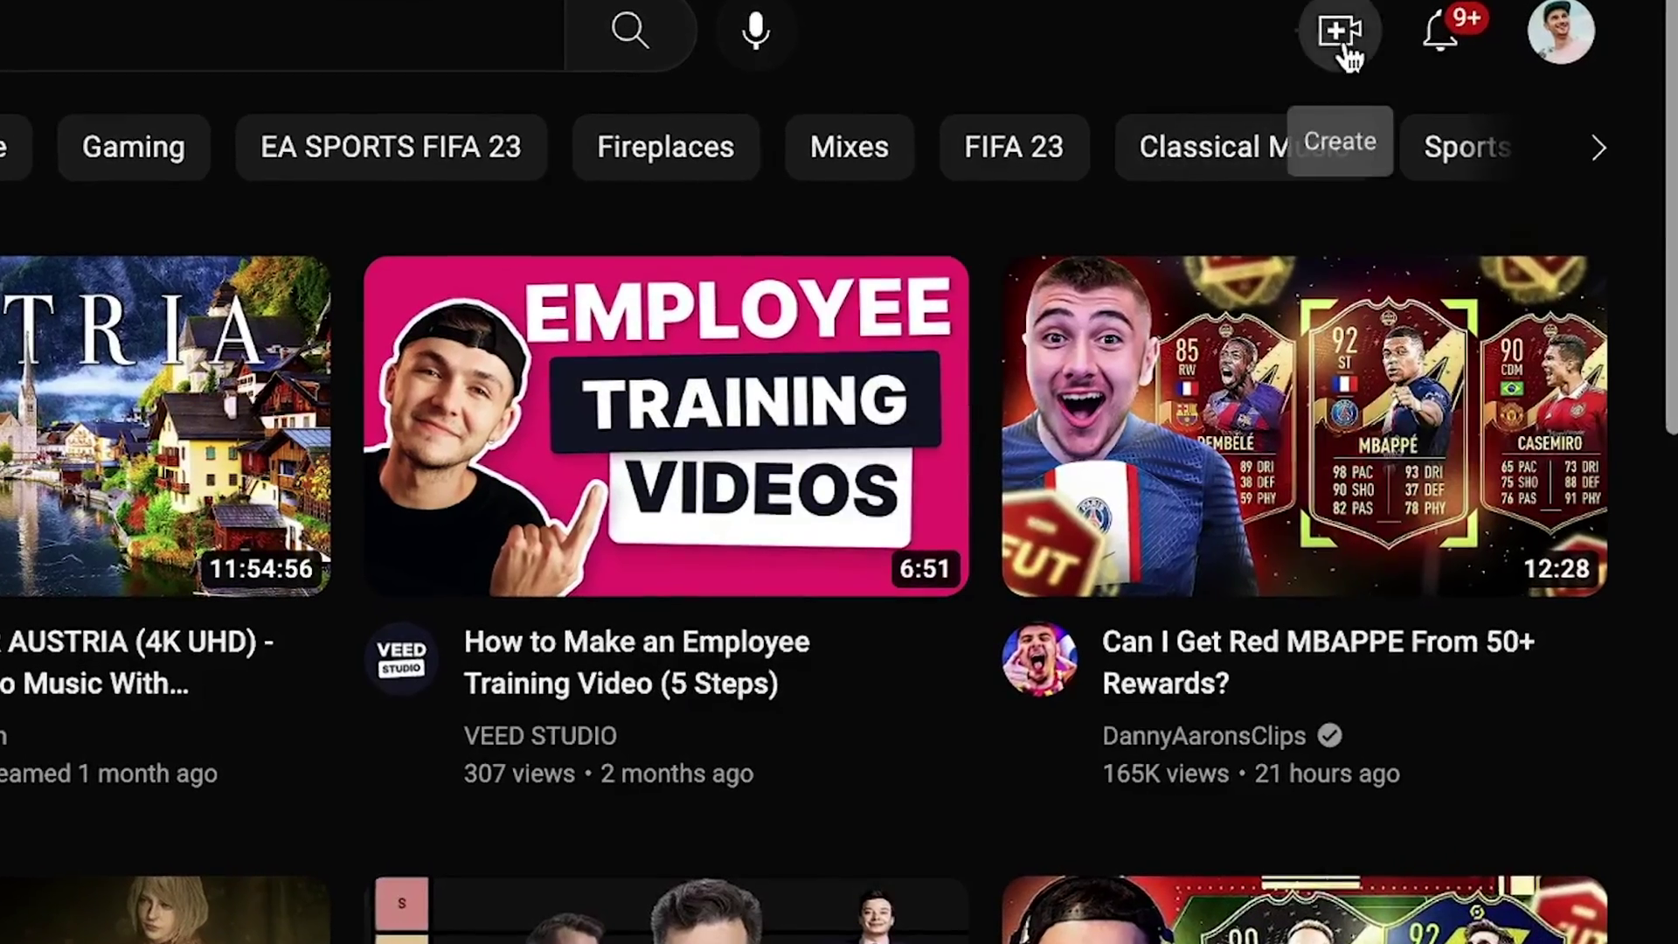
Step: Start a YouTube Studio upload of the exported MP4 via Create > Upload video
{"action": "left_click", "coordinate": [1339, 35]}
{"action": "left_click", "coordinate": [1476, 144]}
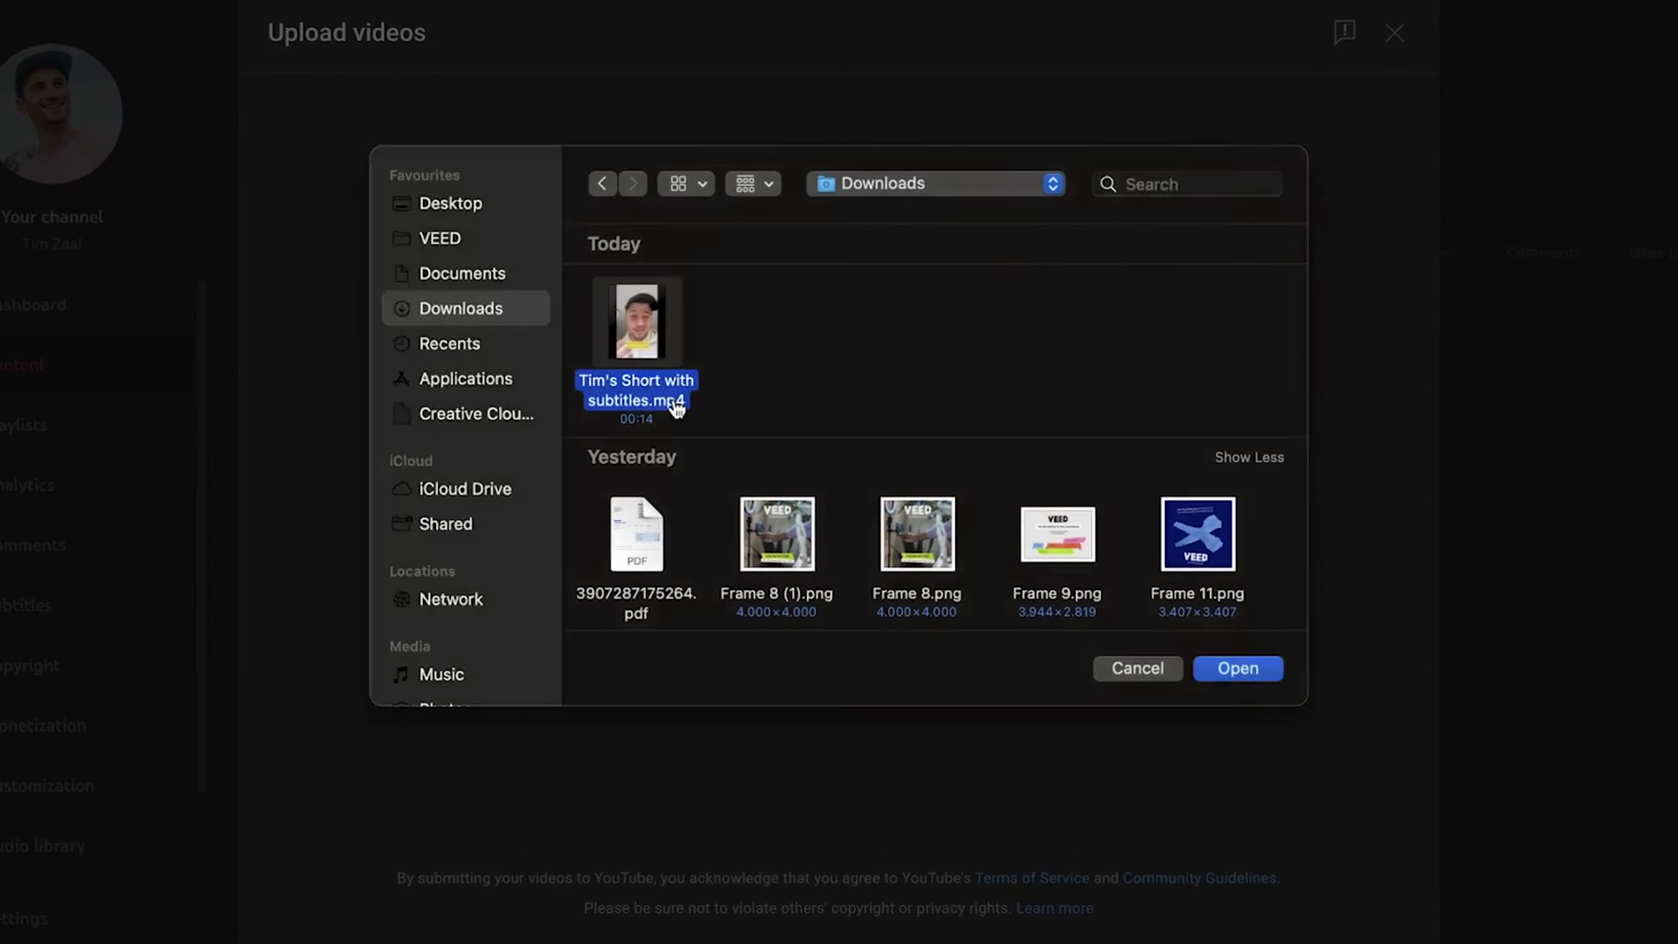
{"action": "double_click", "coordinate": [676, 406]}
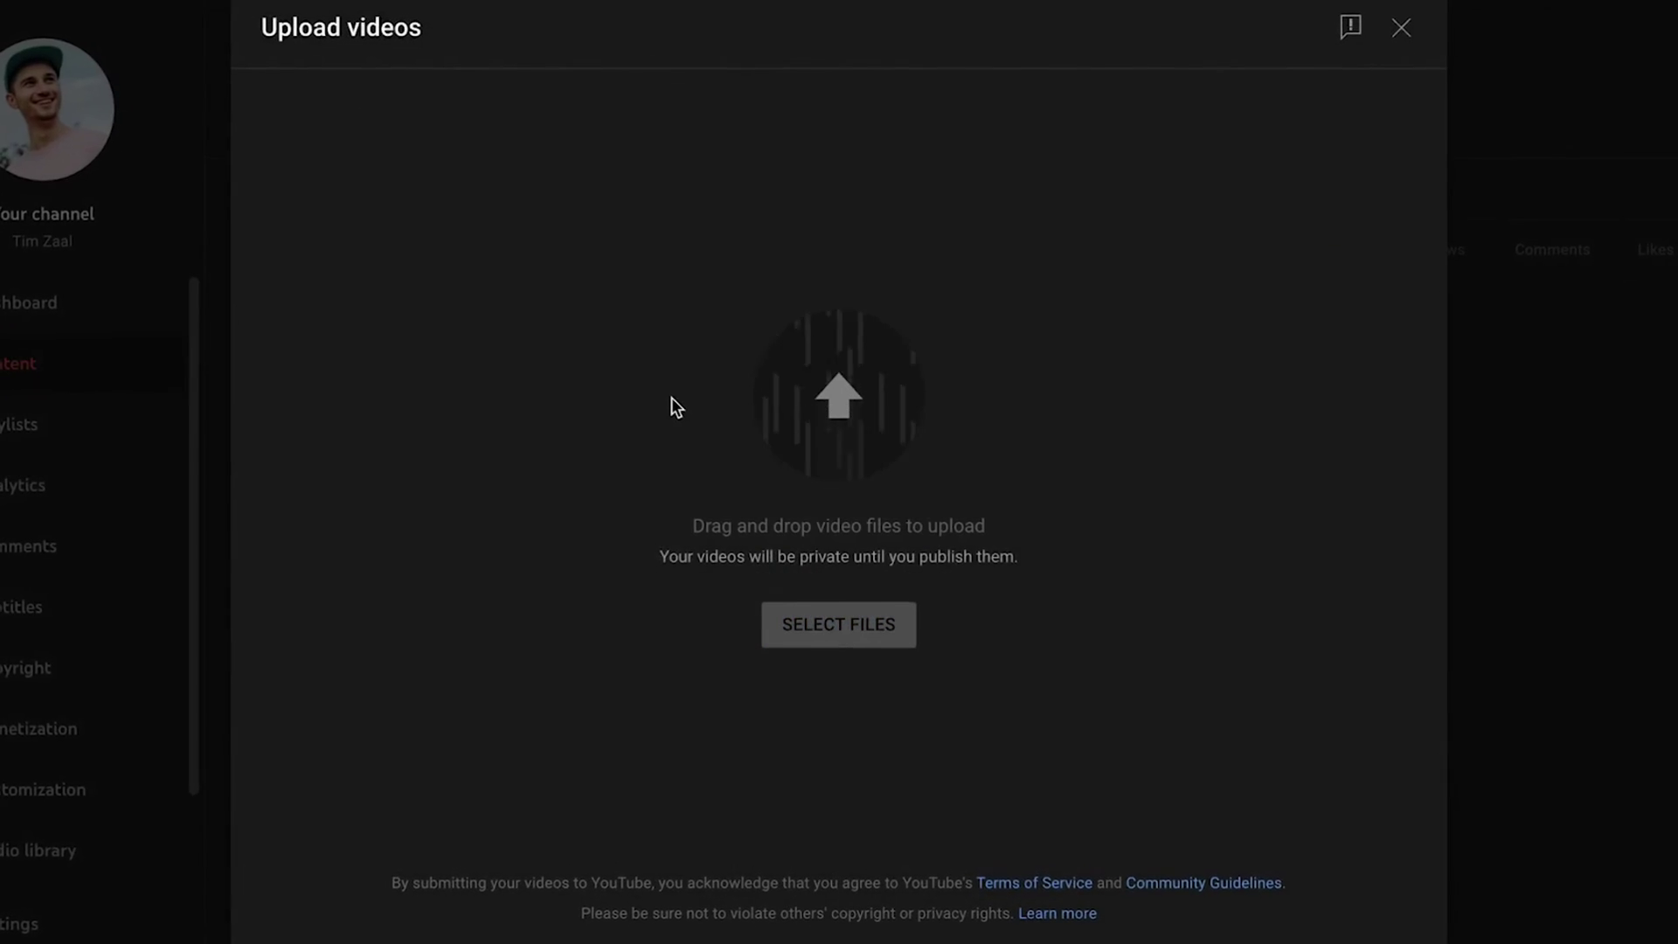